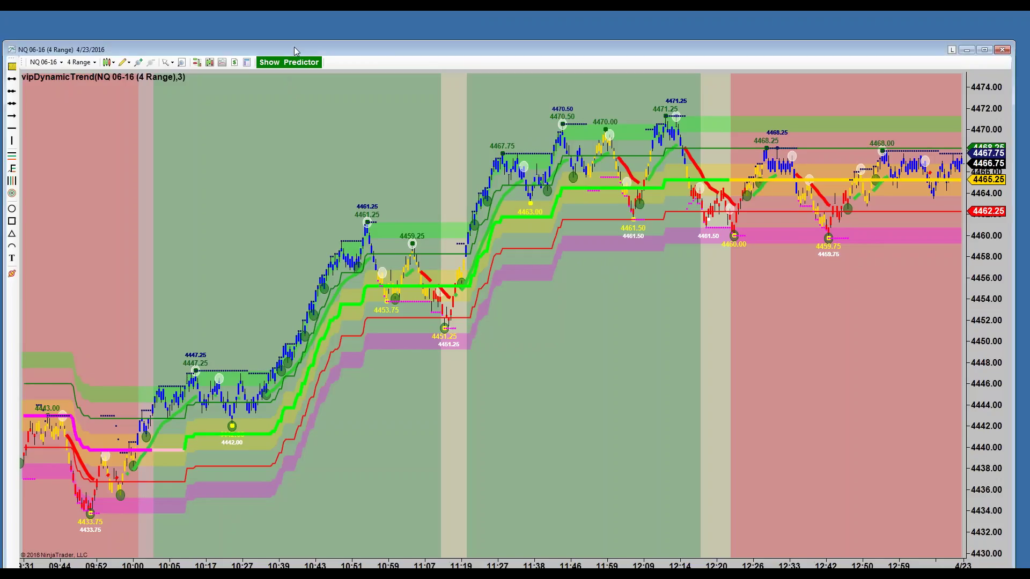
# Widen the NQ 06-16 chart window and scroll back to show bars from 08:12 to 11:19
pyautogui.moveTo(295, 48); pyautogui.dragTo(291, 23)
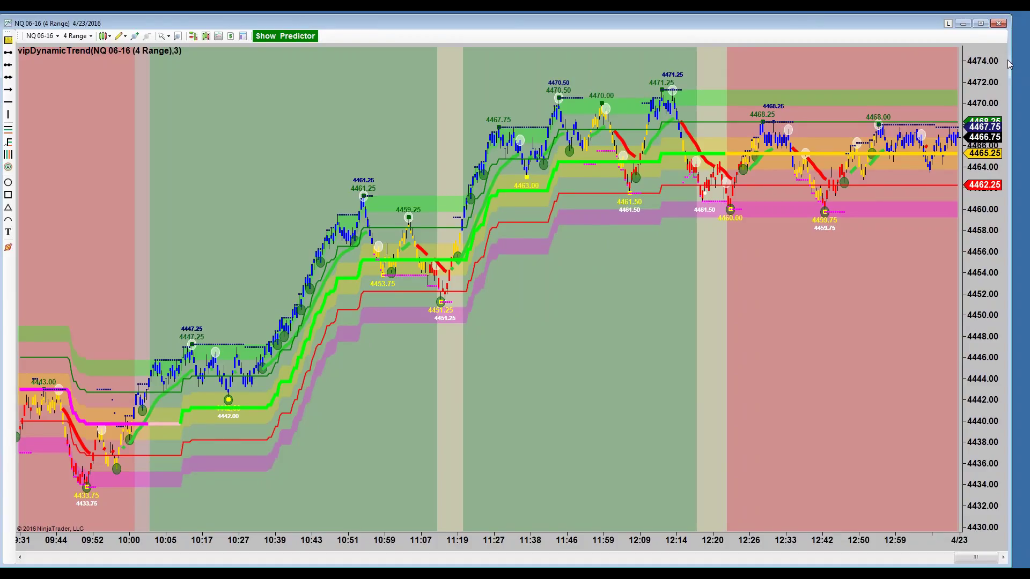
pyautogui.moveTo(1010, 64); pyautogui.dragTo(1023, 63)
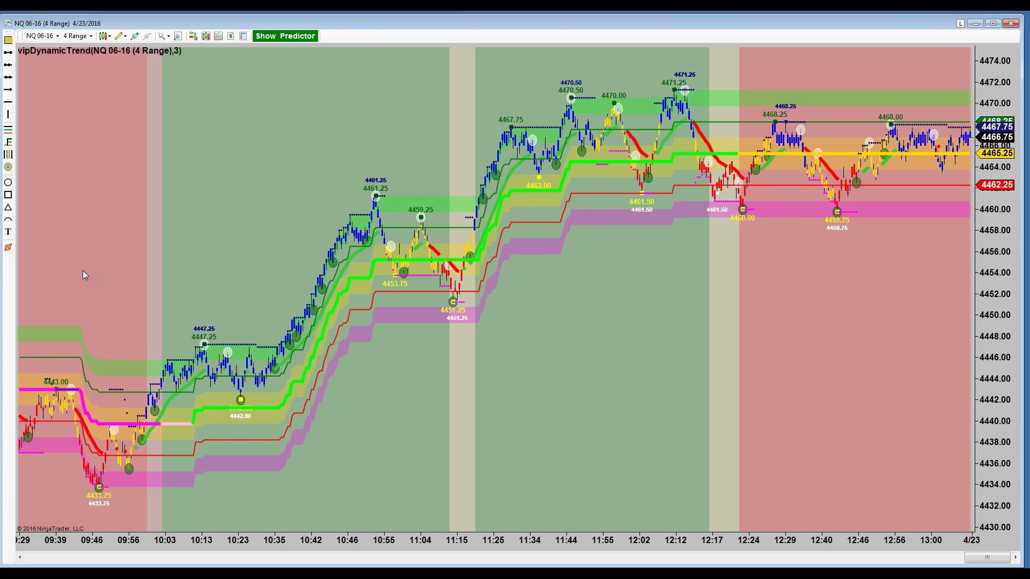
pyautogui.moveTo(179, 190); pyautogui.dragTo(625, 199)
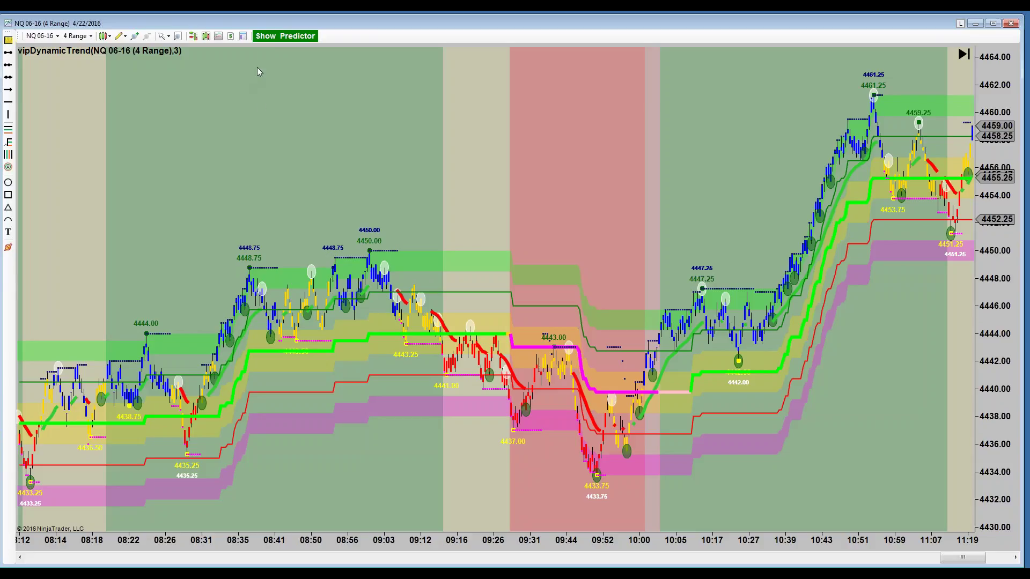
pyautogui.click(281, 36)
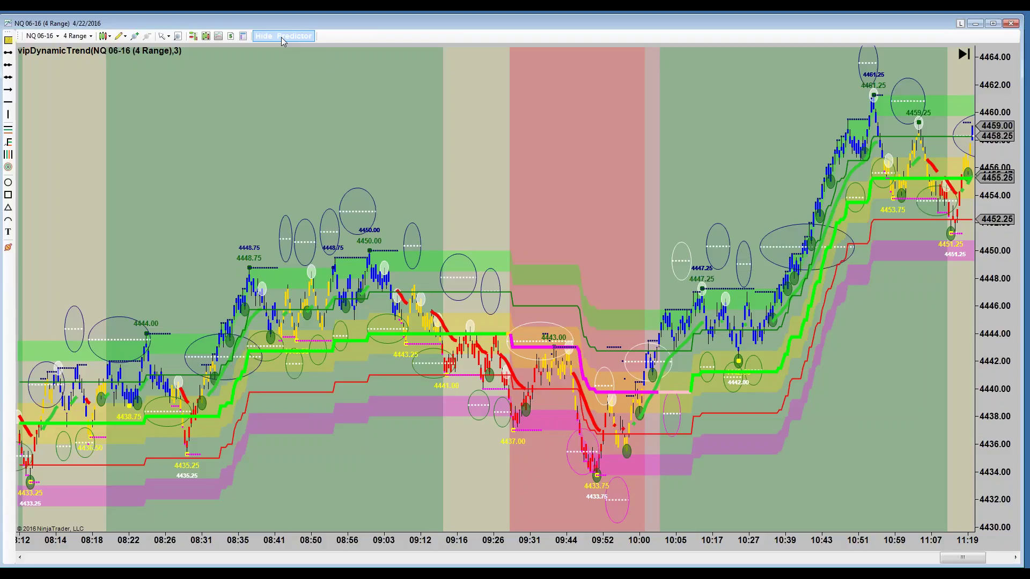
pyautogui.click(283, 36)
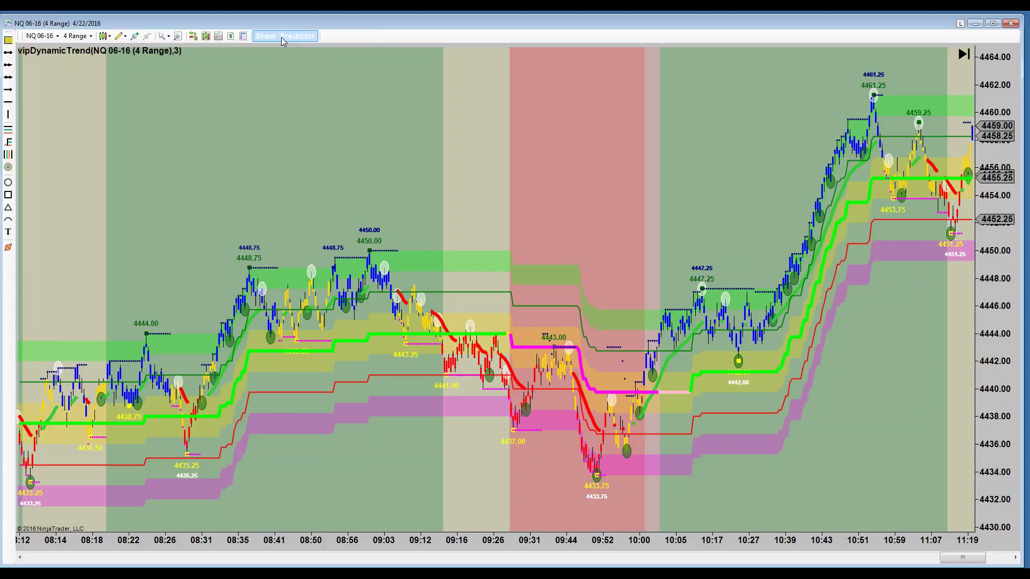
pyautogui.click(282, 36)
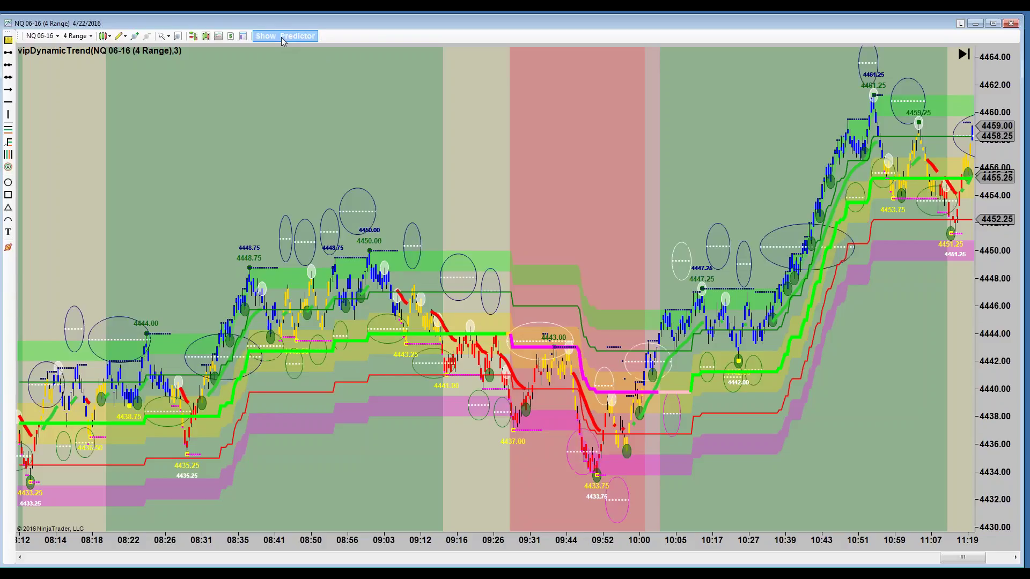
pyautogui.click(282, 38)
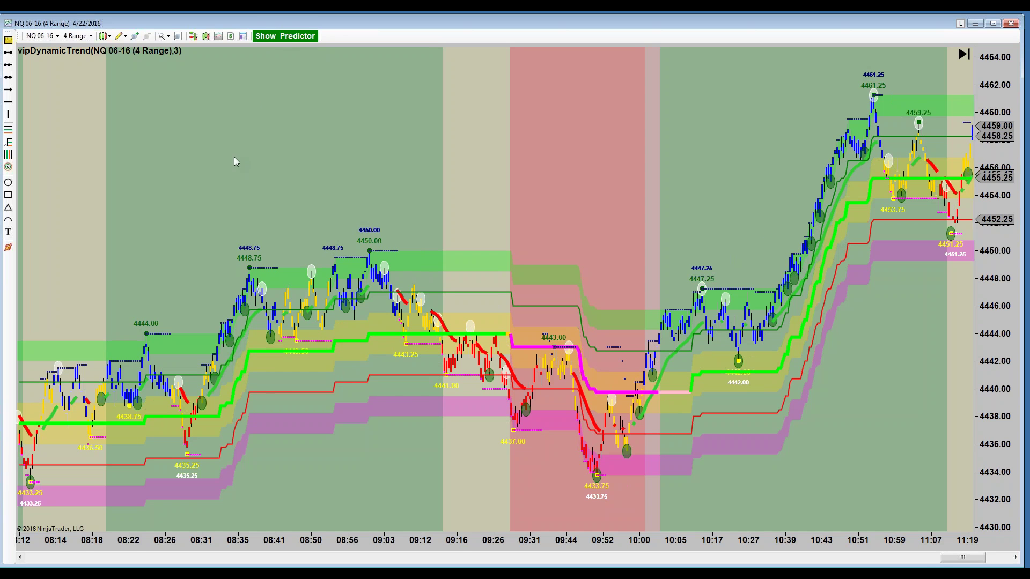
# Scroll back to 07:52 and compress the price scale to about 4426–4456, keeping NQ 06-16
pyautogui.moveTo(250, 158); pyautogui.dragTo(427, 156)
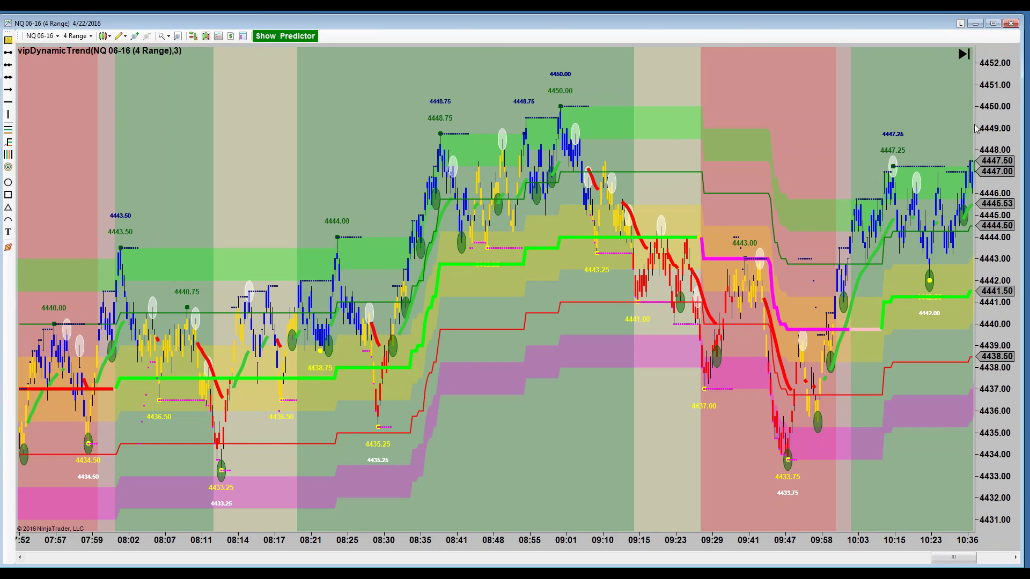
pyautogui.moveTo(996, 123)
pyautogui.mouseDown()
pyautogui.moveTo(992, 236)
pyautogui.moveTo(641, 252)
pyautogui.mouseUp()
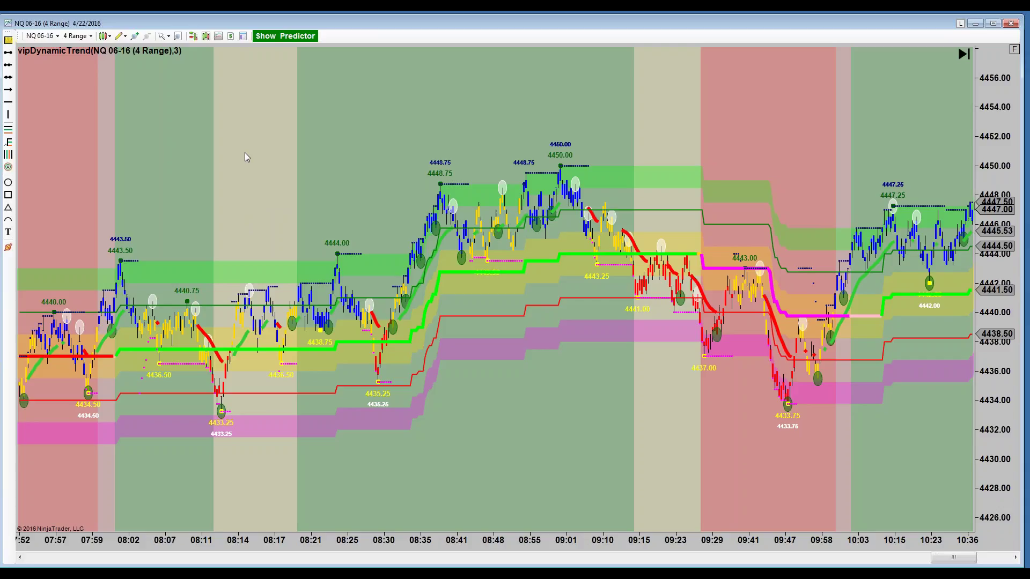
pyautogui.click(43, 36)
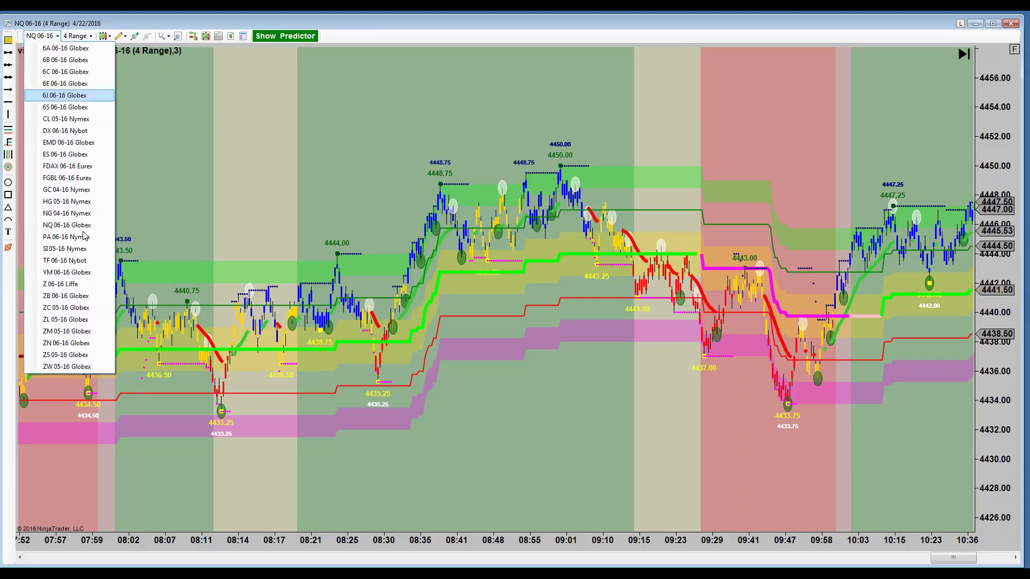
pyautogui.click(272, 169)
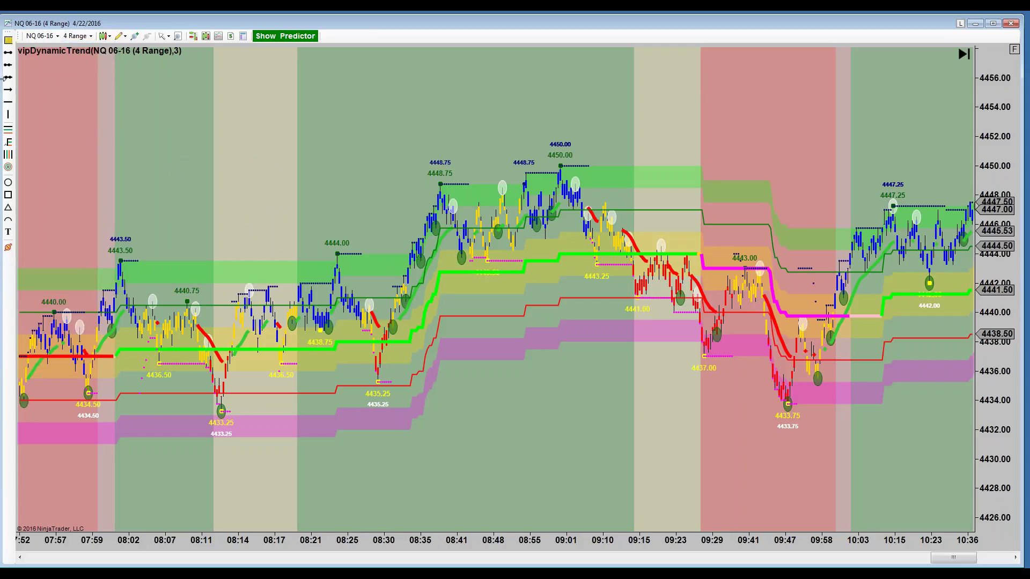
# Draw horizontal lines along the 4443.50 highs and along the lows near 4434
pyautogui.click(9, 56)
pyautogui.click(376, 262)
pyautogui.click(26, 262)
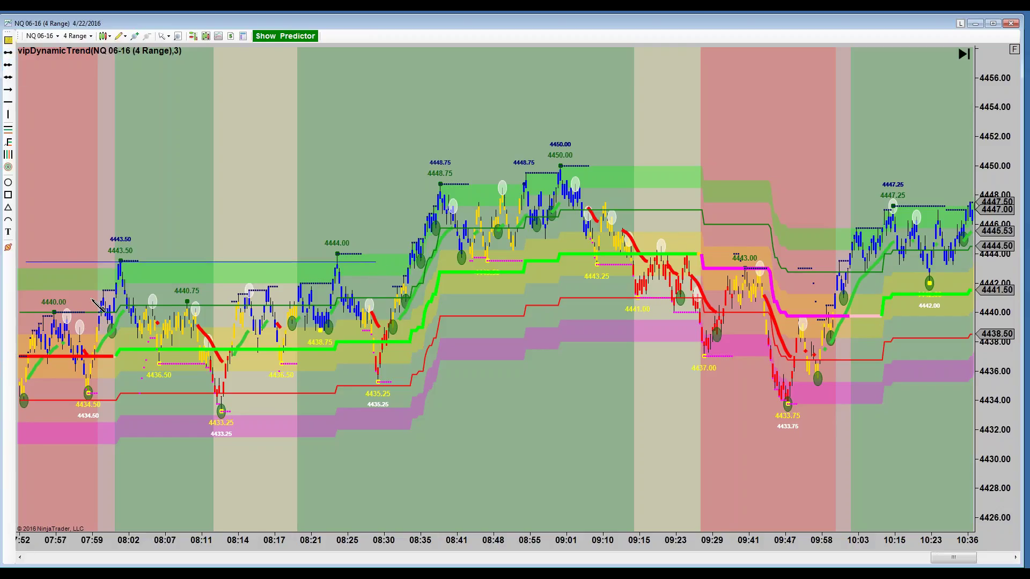
pyautogui.click(27, 397)
pyautogui.click(382, 398)
pyautogui.click(407, 398)
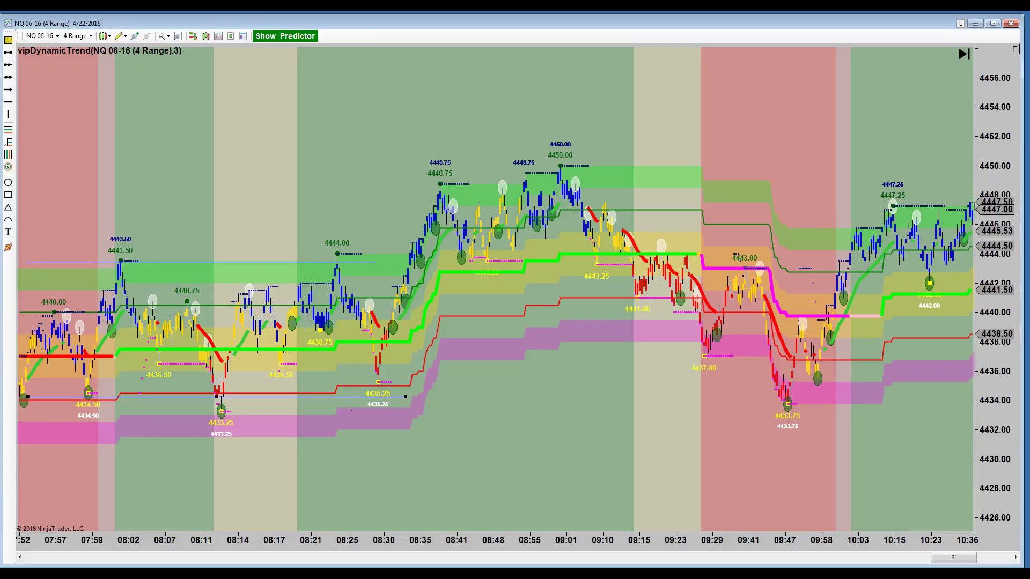
# Set the width of both the lower and upper lines to 4
pyautogui.doubleClick(348, 399)
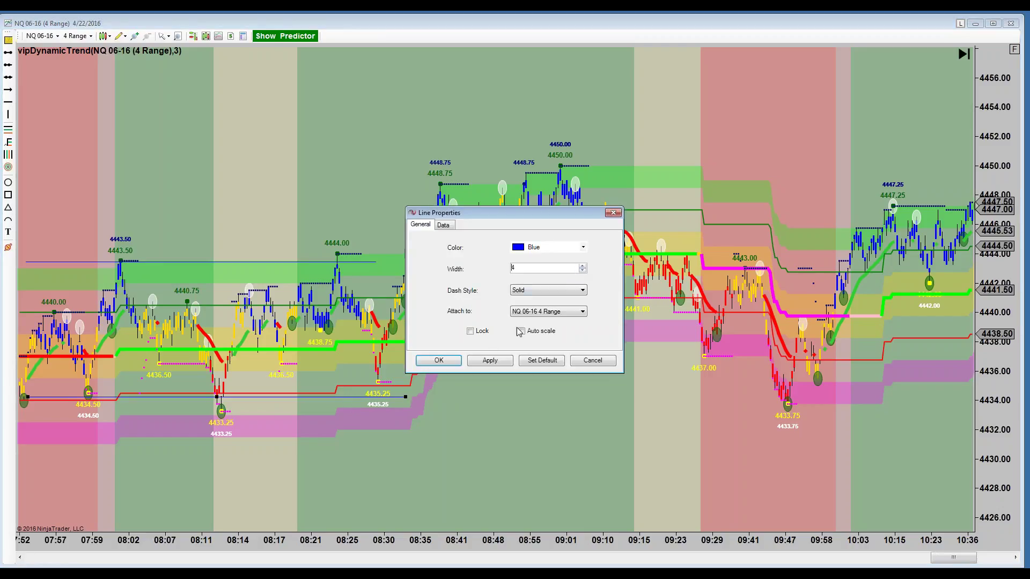
pyautogui.click(490, 361)
pyautogui.click(451, 365)
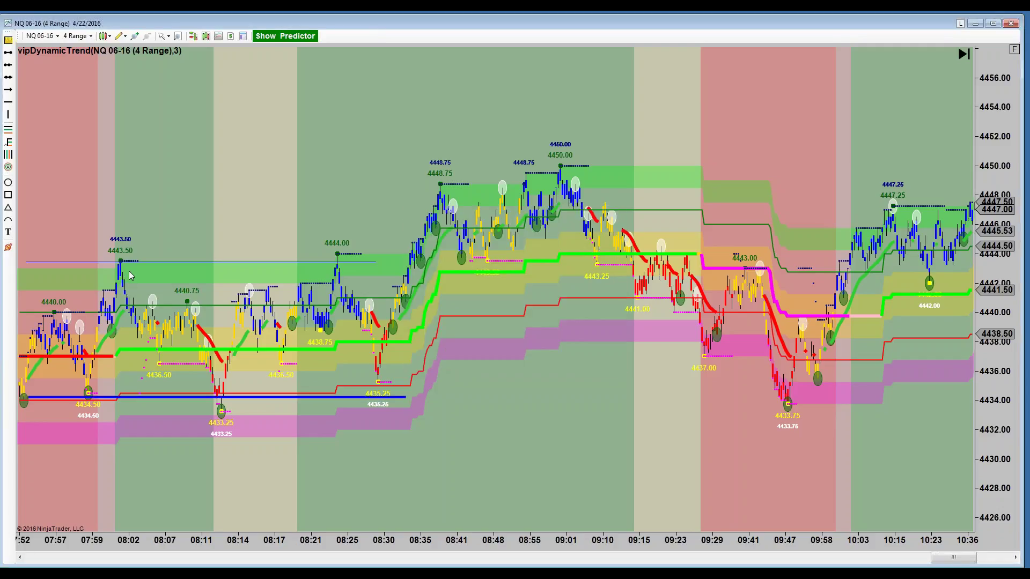
pyautogui.click(132, 263)
pyautogui.doubleClick(132, 263)
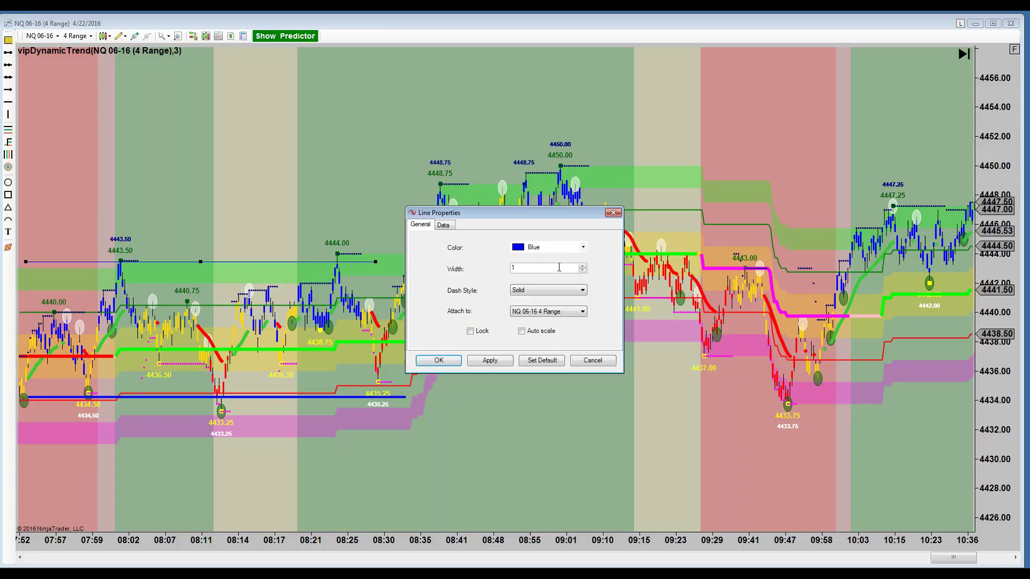
pyautogui.click(583, 266)
pyautogui.click(582, 266)
pyautogui.click(582, 266)
pyautogui.click(490, 361)
pyautogui.click(449, 365)
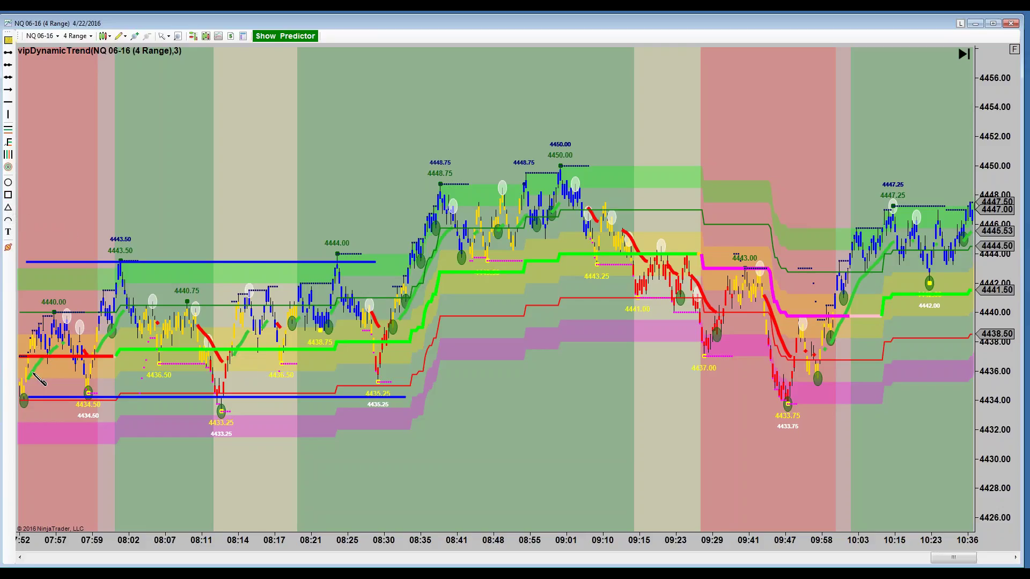
# Draw a rectangle over the 4437–4438 consolidation from about 08:02 to 08:30
pyautogui.click(124, 342)
pyautogui.click(292, 350)
pyautogui.moveTo(292, 349); pyautogui.dragTo(373, 357)
pyautogui.click(370, 361)
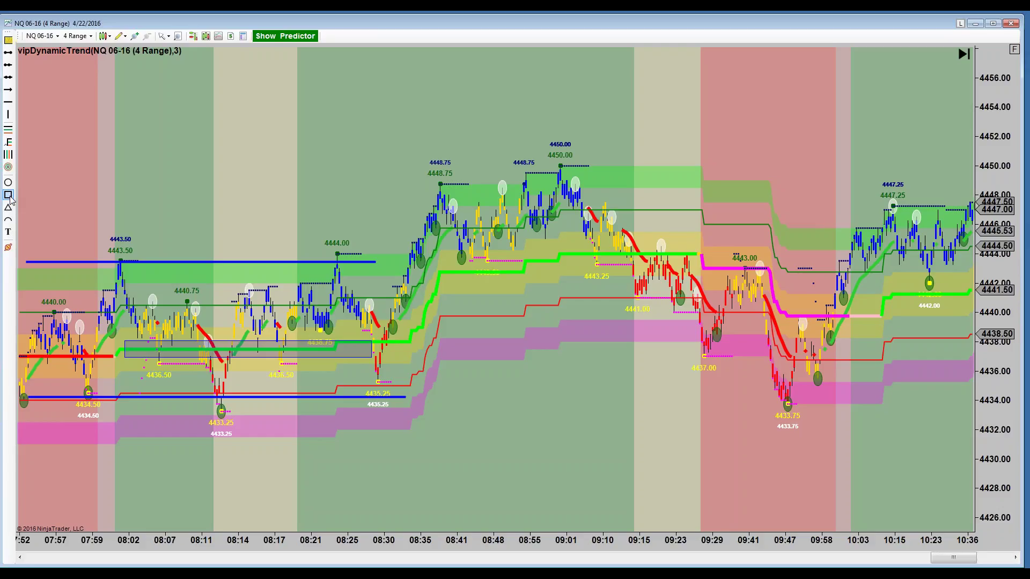
# Box the 4443.50 blue line with a rectangle to about 08:25, then start one over the lower line
pyautogui.click(65, 255)
pyautogui.click(346, 272)
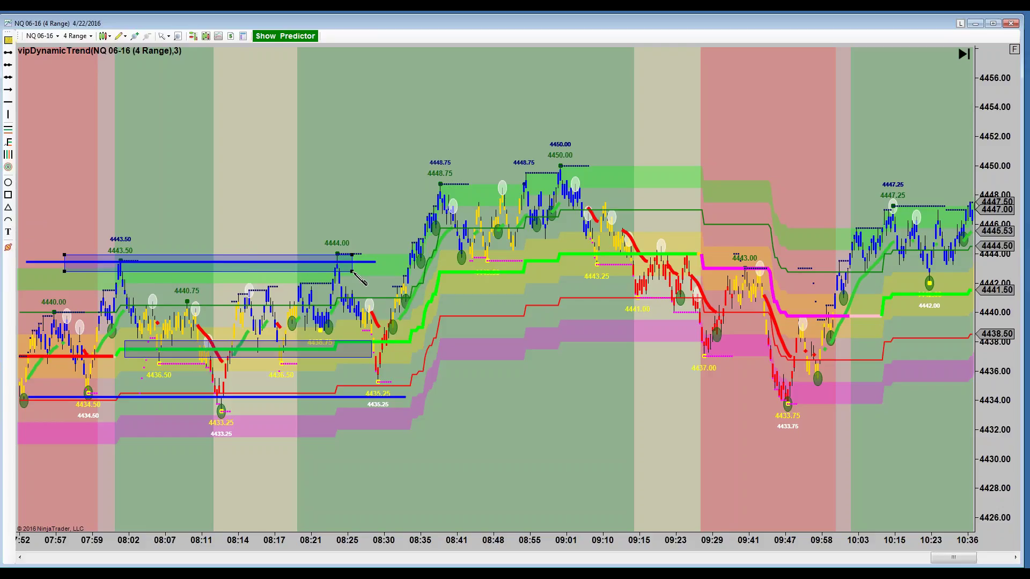
pyautogui.moveTo(346, 273); pyautogui.dragTo(382, 272)
pyautogui.click(382, 272)
pyautogui.click(8, 197)
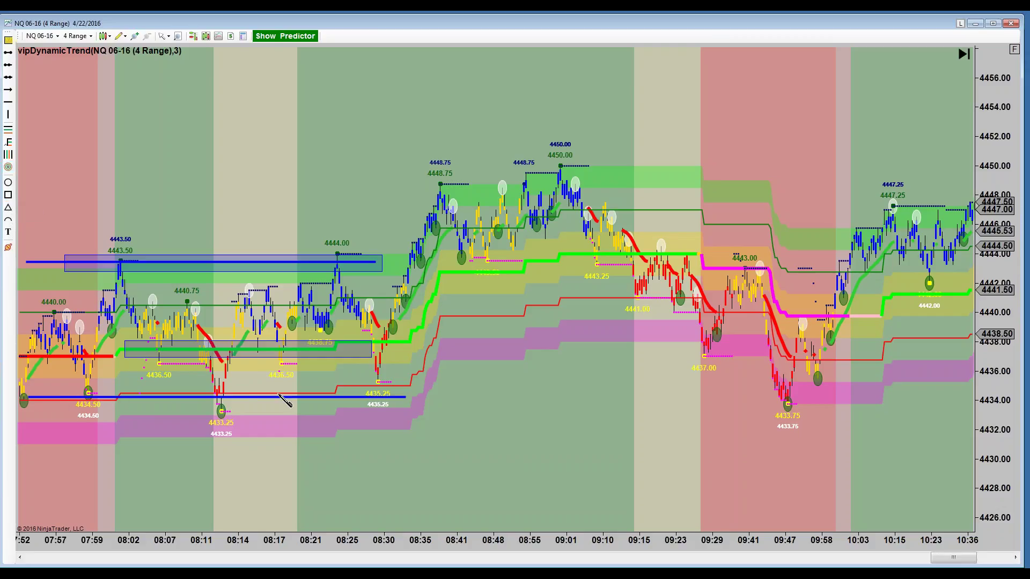
pyautogui.click(400, 406)
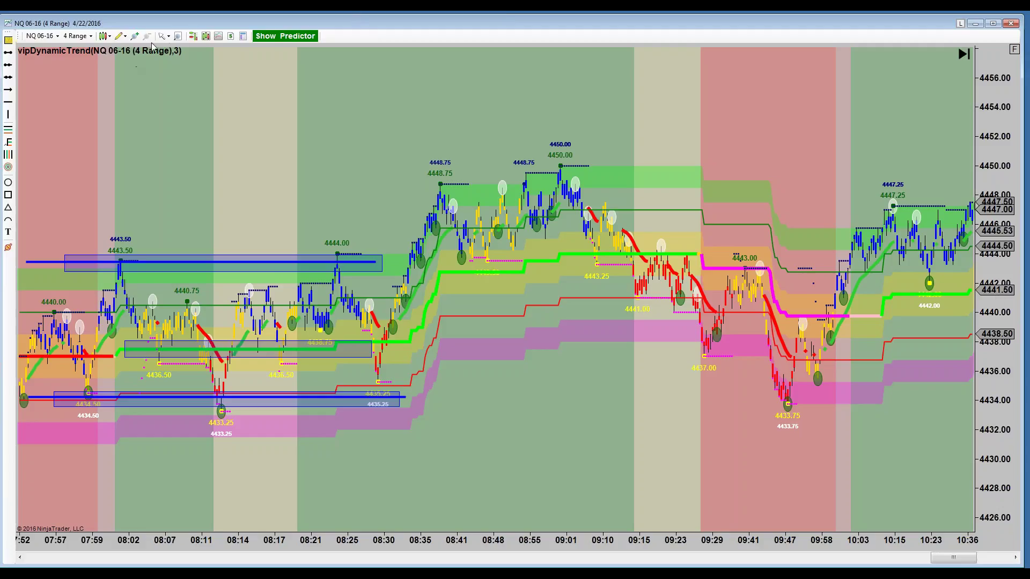
# Switch to the Cross Hair pointer and shift the chart to show slightly earlier bars
pyautogui.click(164, 36)
pyautogui.click(175, 62)
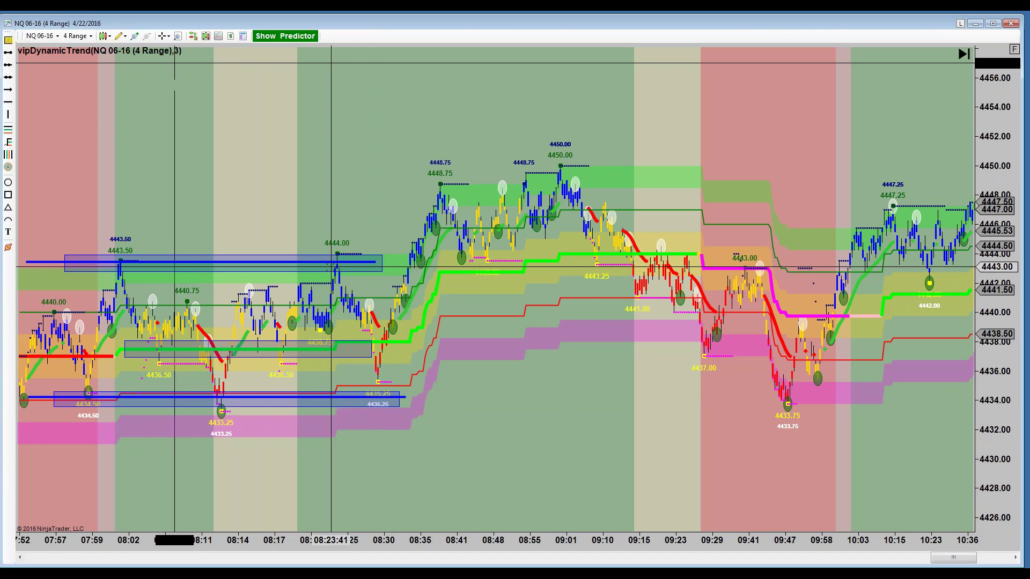
pyautogui.moveTo(377, 206); pyautogui.dragTo(300, 222)
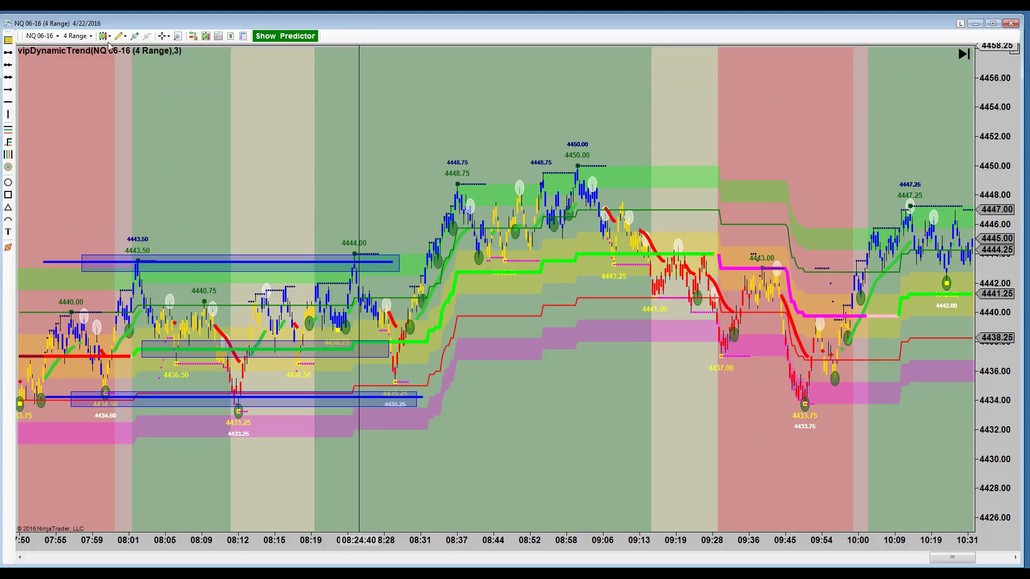
# Return to the normal Pointer and nudge the chart to reveal a few earlier bars
pyautogui.click(164, 36)
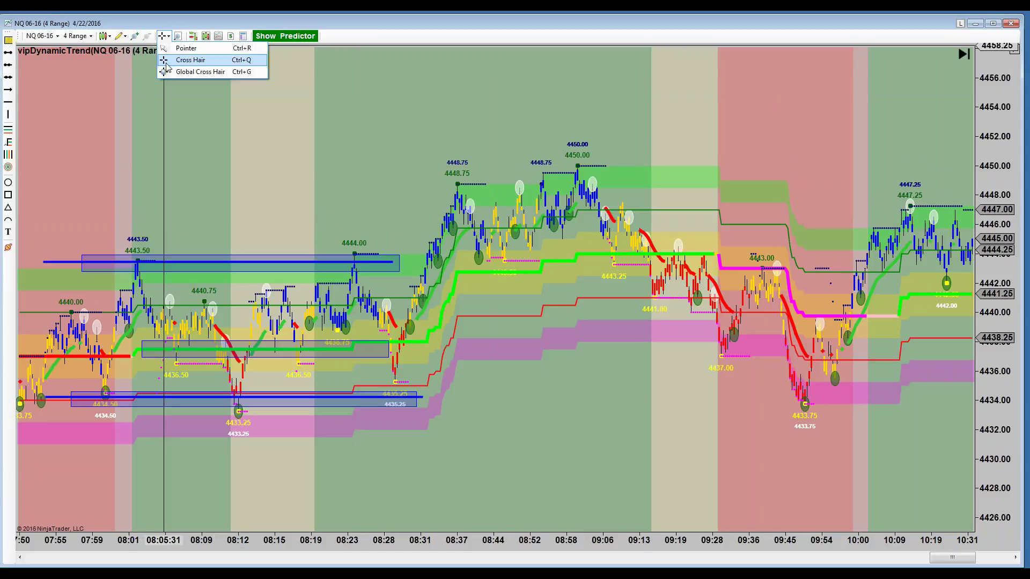
pyautogui.click(170, 48)
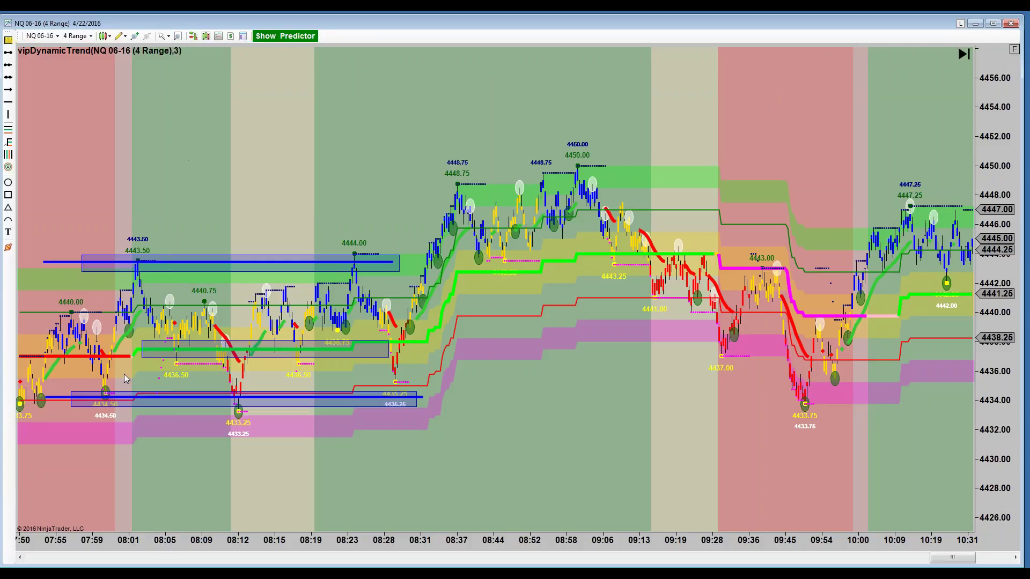
pyautogui.moveTo(180, 197); pyautogui.dragTo(199, 199)
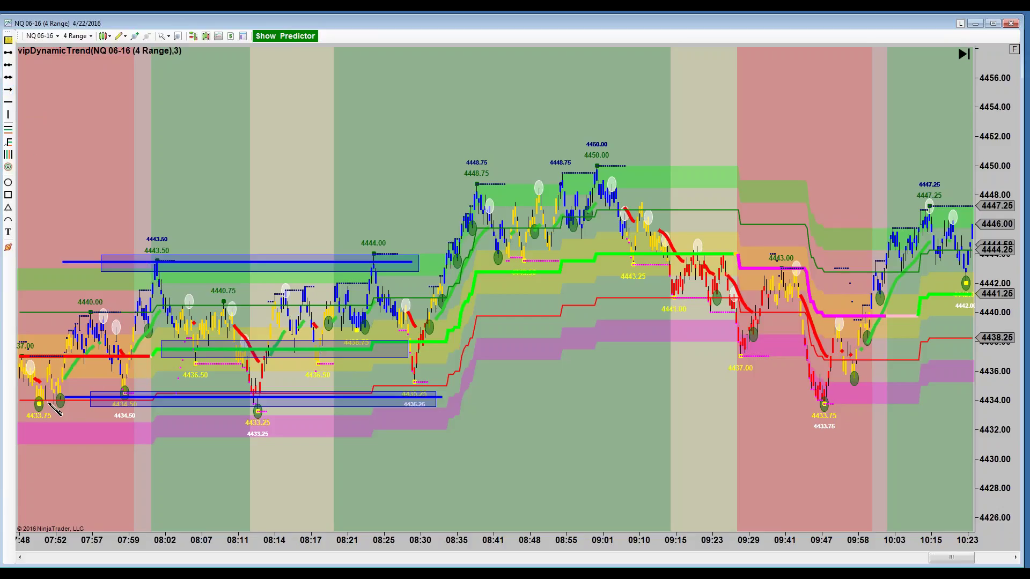
# Draw four alternating blue arrows between the 4434 lows and 4443.50–4444.00 highs, 07:59 to 08:29
pyautogui.click(113, 392)
pyautogui.click(148, 274)
pyautogui.click(245, 398)
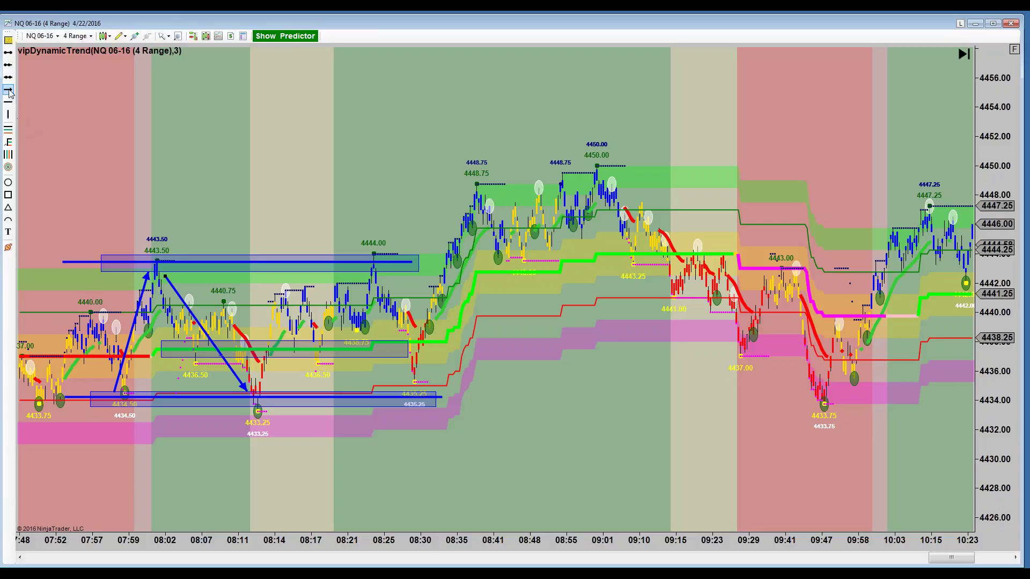
pyautogui.click(268, 385)
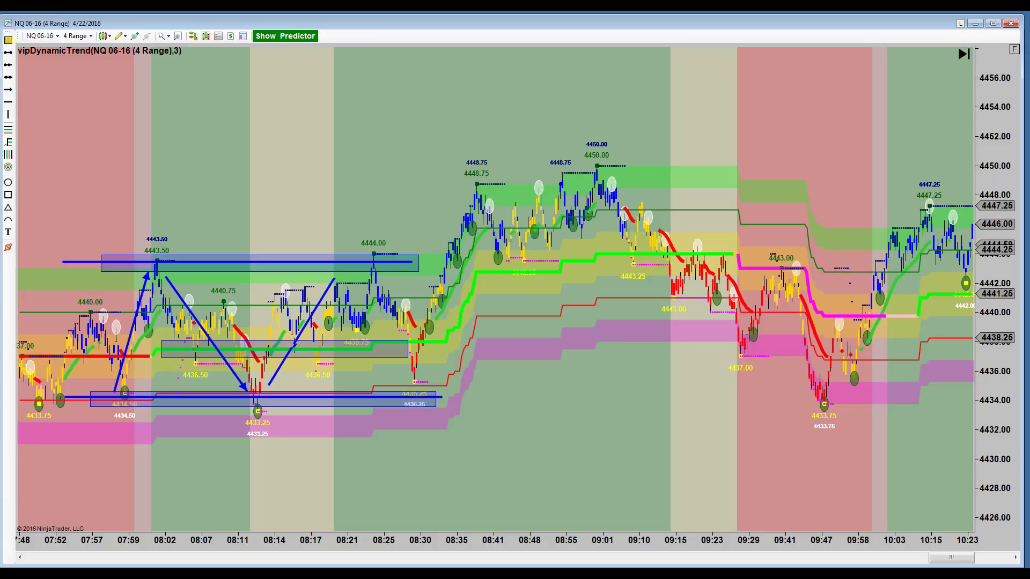
pyautogui.click(340, 268)
pyautogui.click(362, 275)
pyautogui.click(397, 377)
pyautogui.click(406, 387)
pyautogui.moveTo(217, 158); pyautogui.dragTo(478, 184)
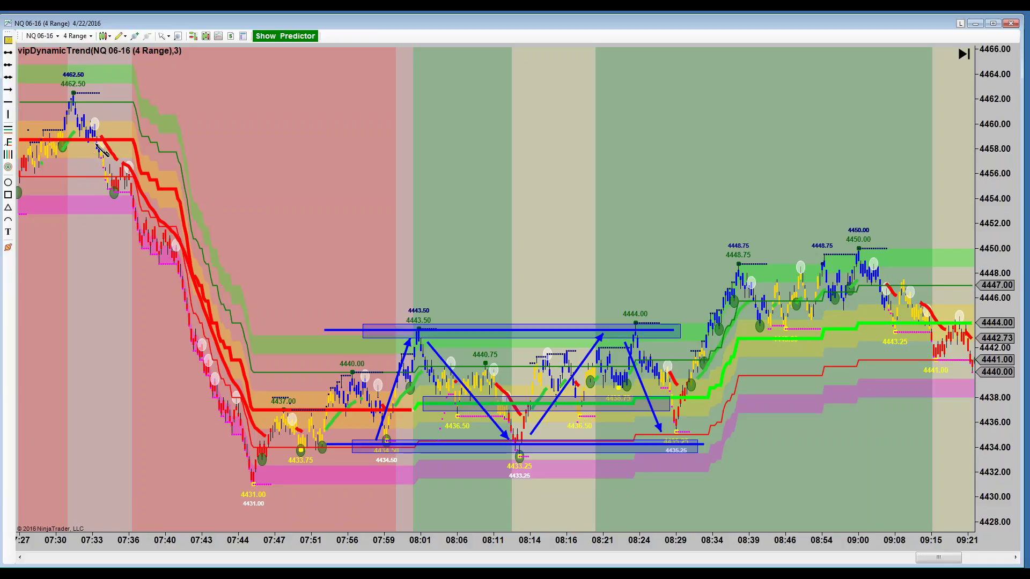
# Draw a blue arrow down the sell-off from the 4462.50 high to the 4431.00 low
pyautogui.click(104, 138)
pyautogui.click(226, 398)
pyautogui.click(246, 479)
pyautogui.click(251, 496)
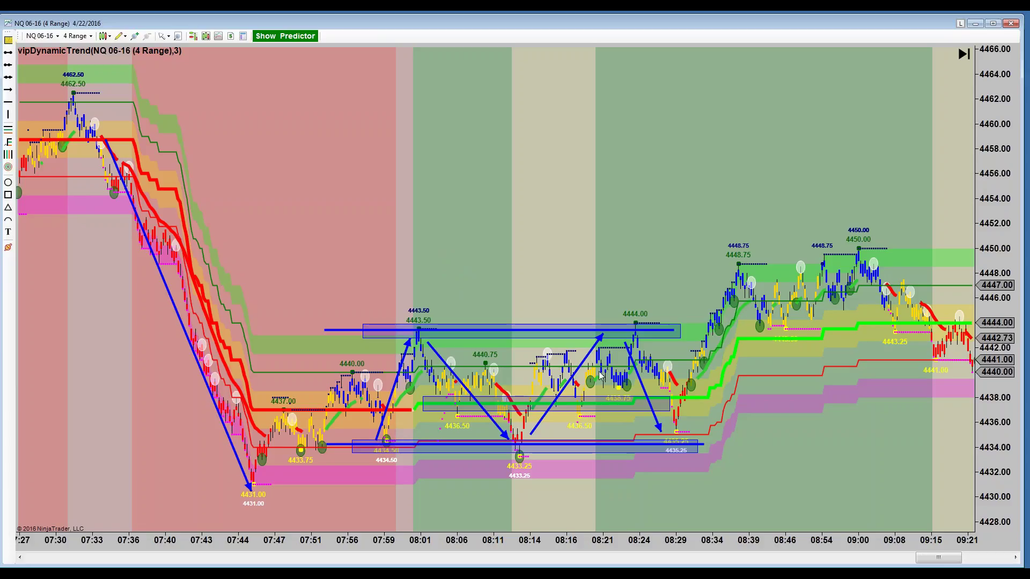
# Stretch the upper blue rectangle further right and add a horizontal line near 4444
pyautogui.click(680, 325)
pyautogui.moveTo(679, 325); pyautogui.dragTo(728, 326)
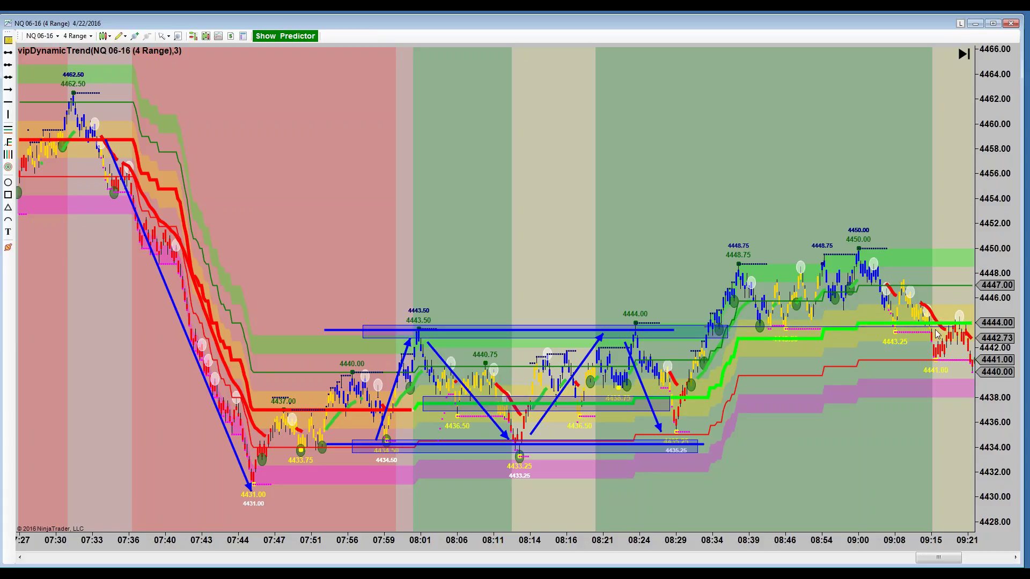
pyautogui.click(948, 319)
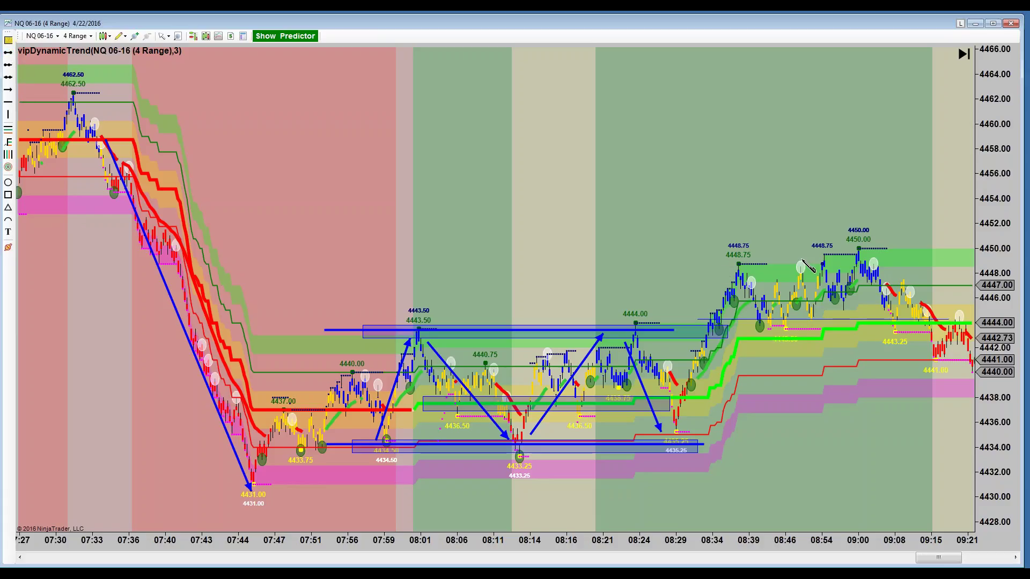
# Add a width-4 blue line along the 4448.75–4450.00 highs and adjust its right end
pyautogui.click(946, 265)
pyautogui.click(946, 262)
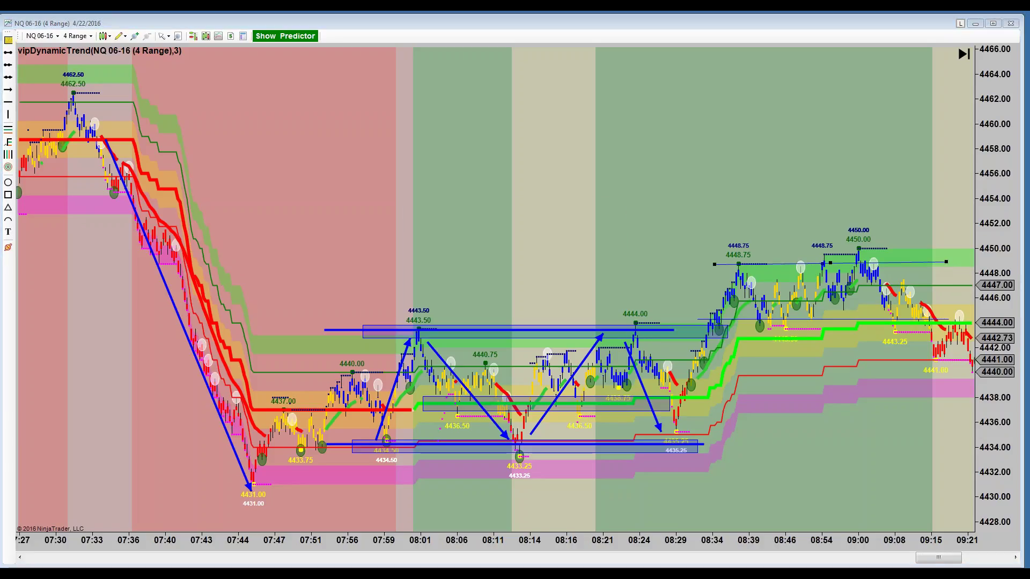
pyautogui.click(583, 266)
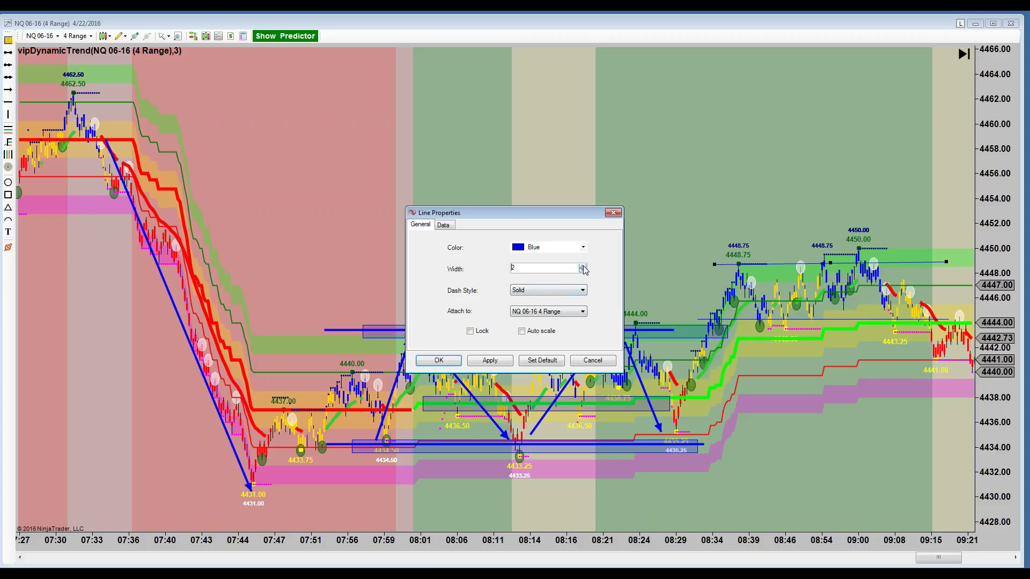
pyautogui.click(582, 266)
pyautogui.click(583, 267)
pyautogui.click(476, 364)
pyautogui.click(440, 363)
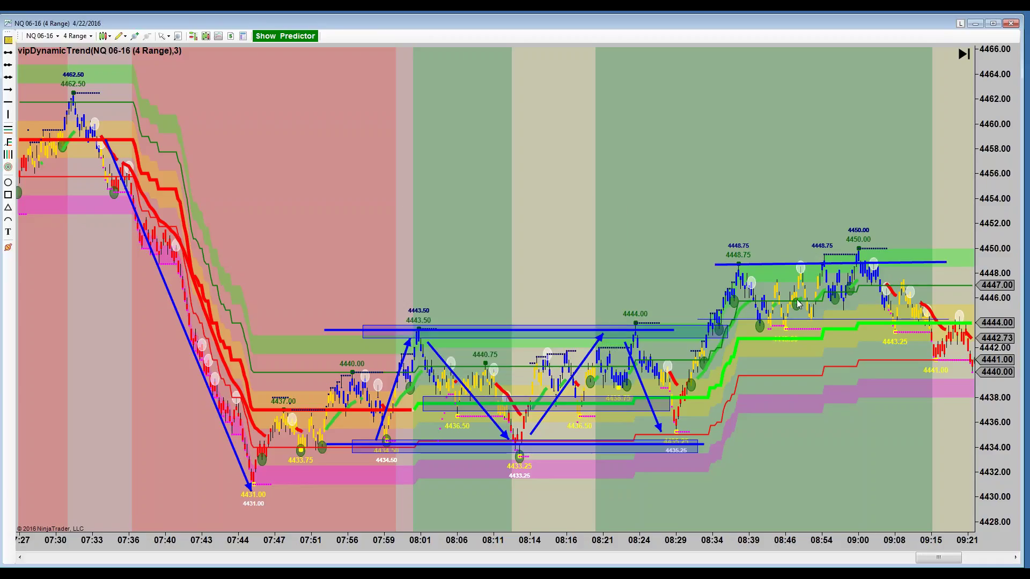
pyautogui.click(944, 264)
pyautogui.moveTo(945, 263); pyautogui.dragTo(948, 264)
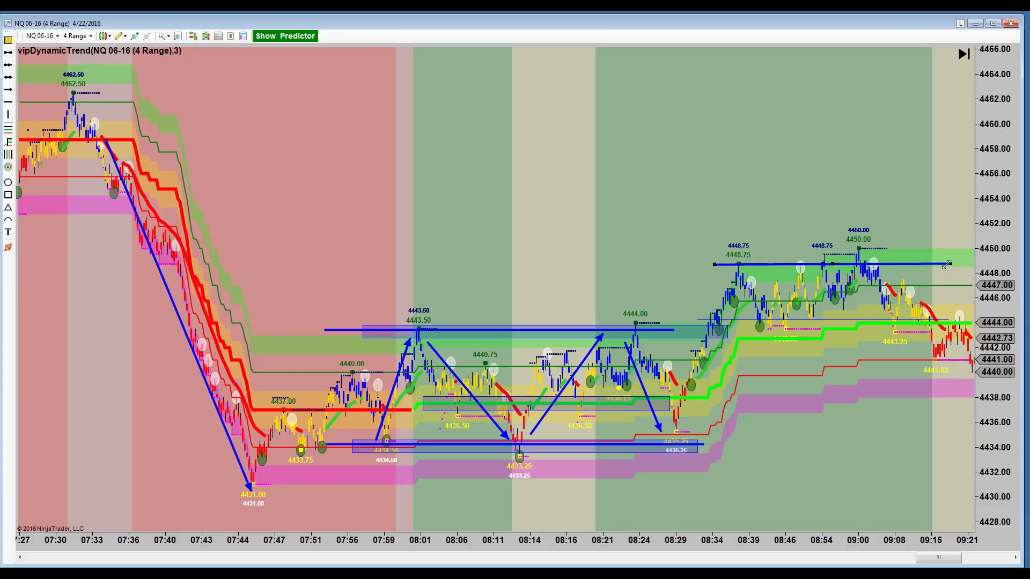
# Thicken the thin blue line near 4444 to width 3
pyautogui.doubleClick(841, 318)
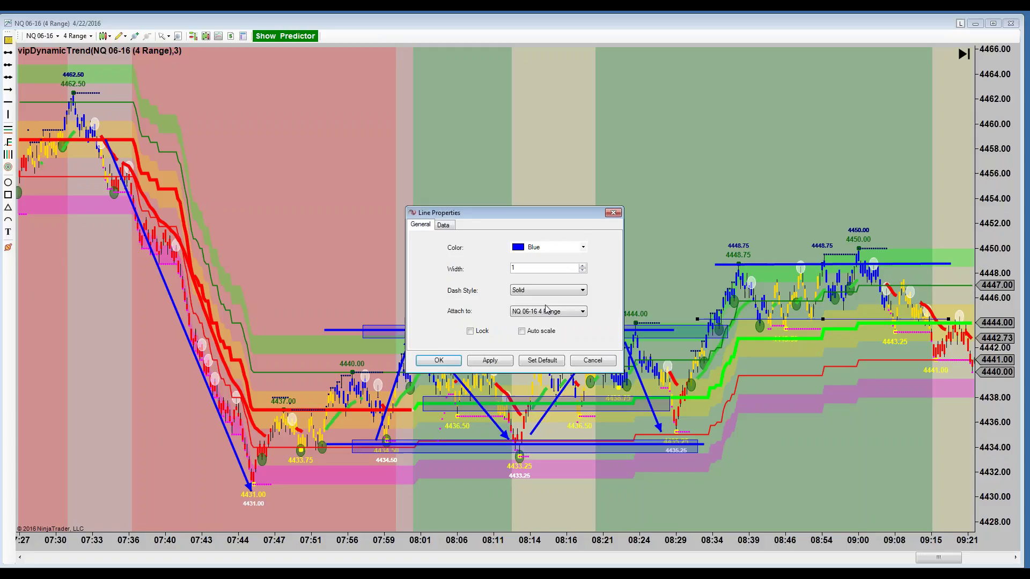
pyautogui.doubleClick(581, 266)
pyautogui.click(441, 361)
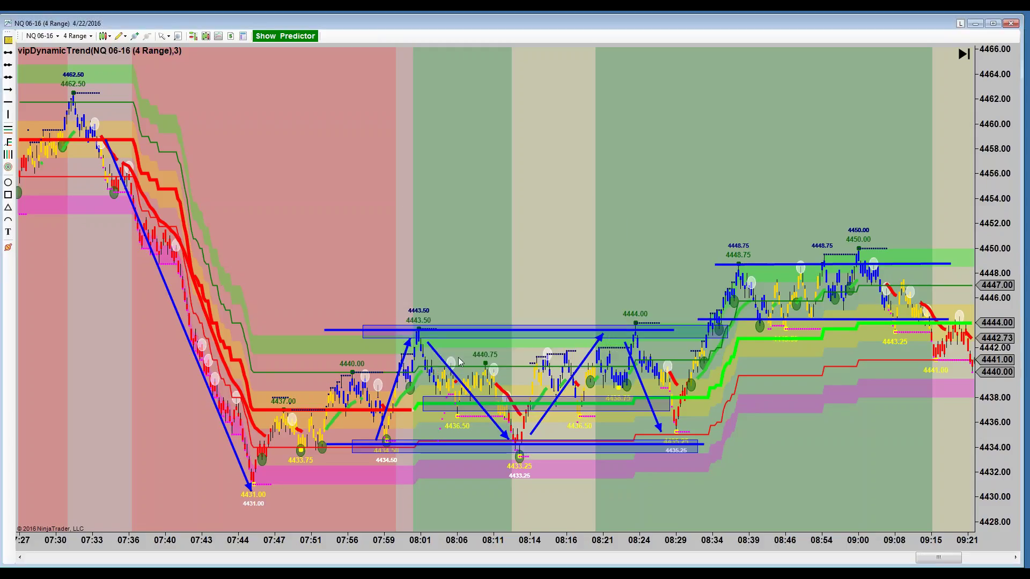
pyautogui.click(799, 319)
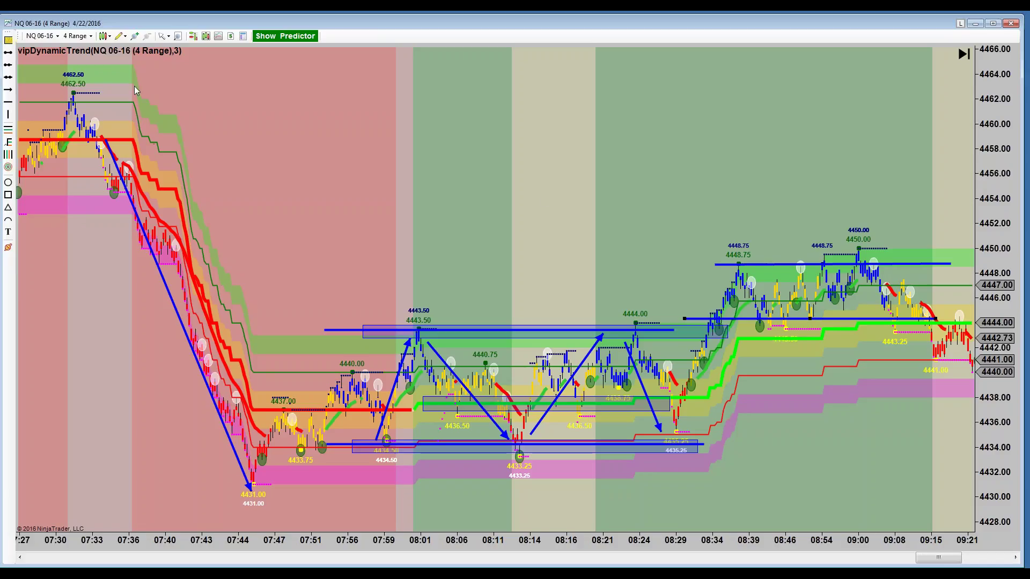
pyautogui.click(165, 37)
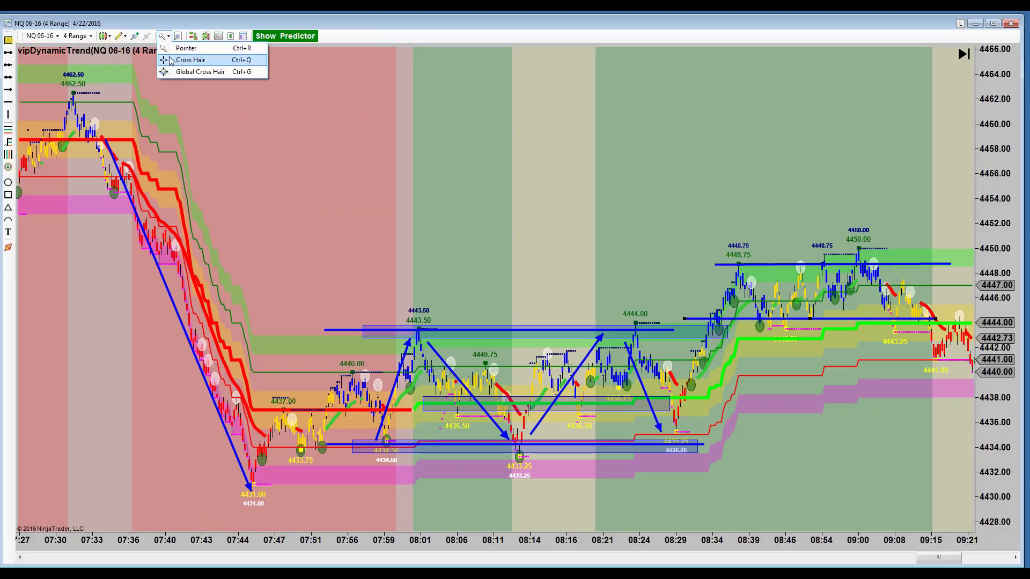
pyautogui.click(172, 60)
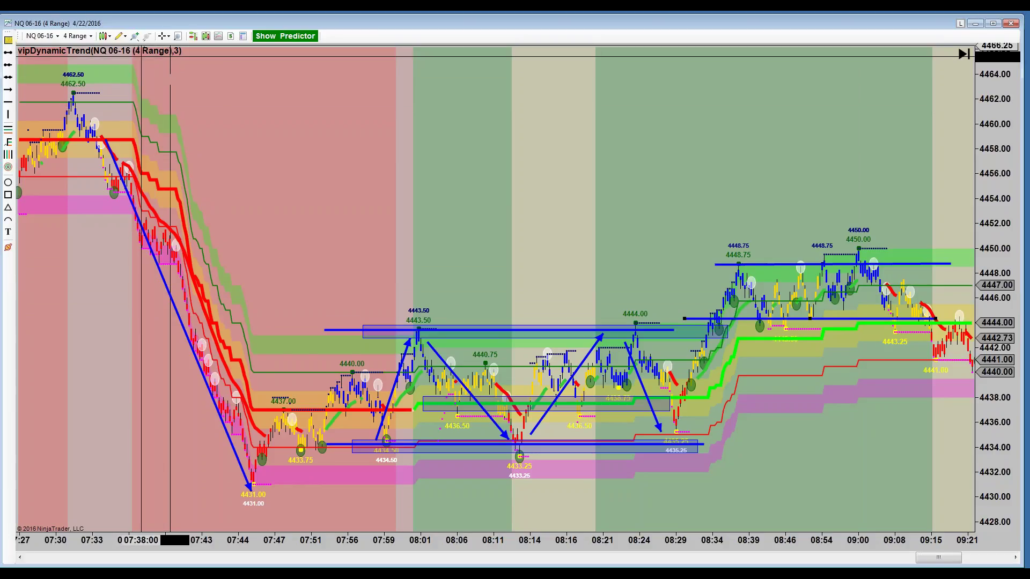
pyautogui.click(167, 36)
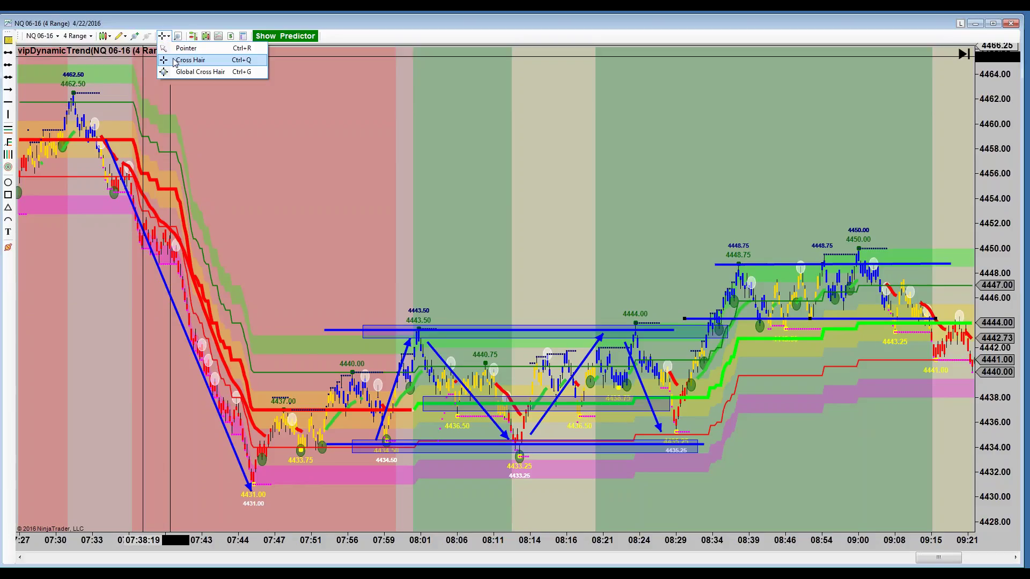
pyautogui.click(185, 48)
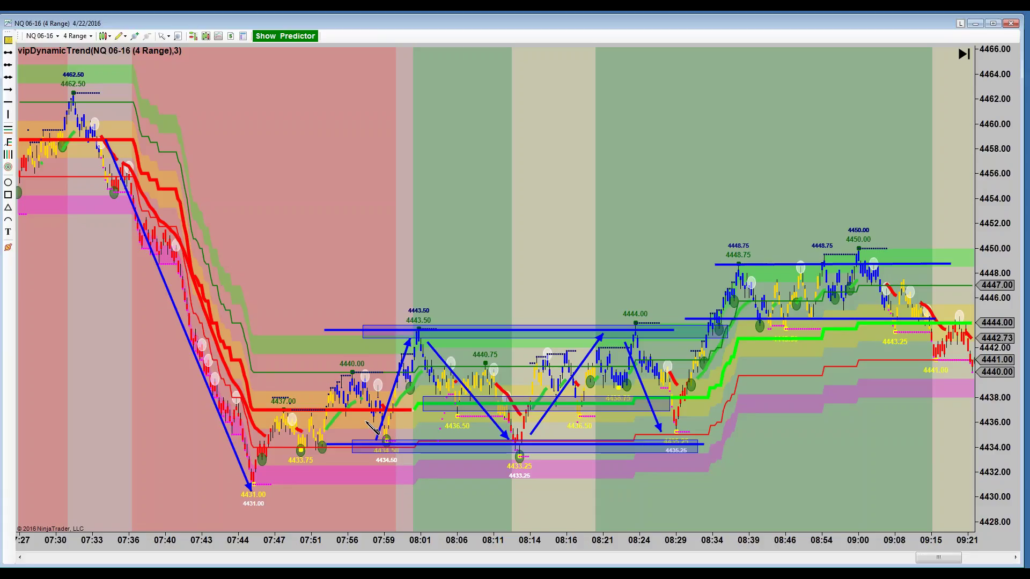
# Draw a thin horizontal line near 4436 across the mid-chart consolidation
pyautogui.click(744, 419)
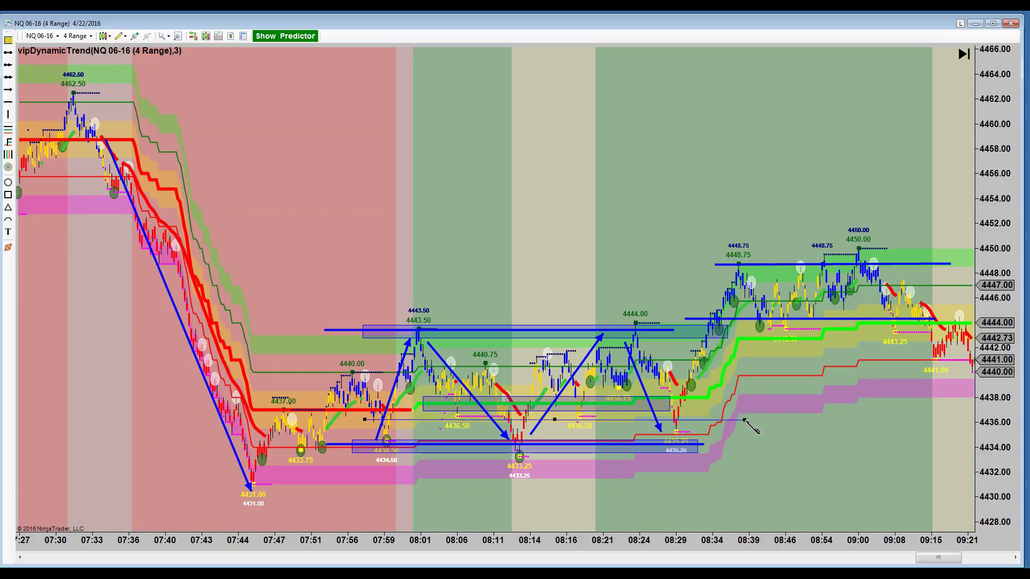
pyautogui.press('Escape')
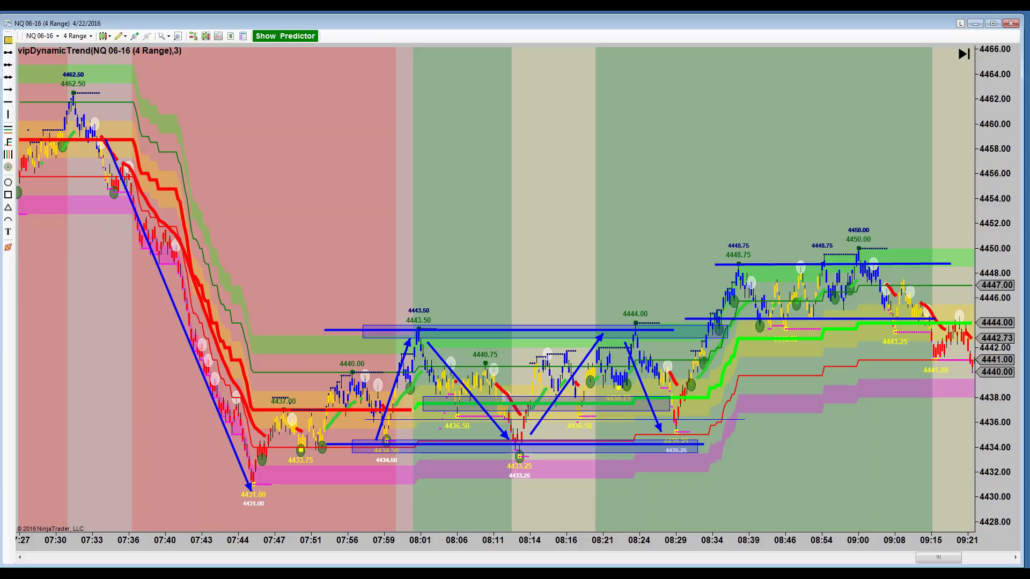
pyautogui.click(624, 421)
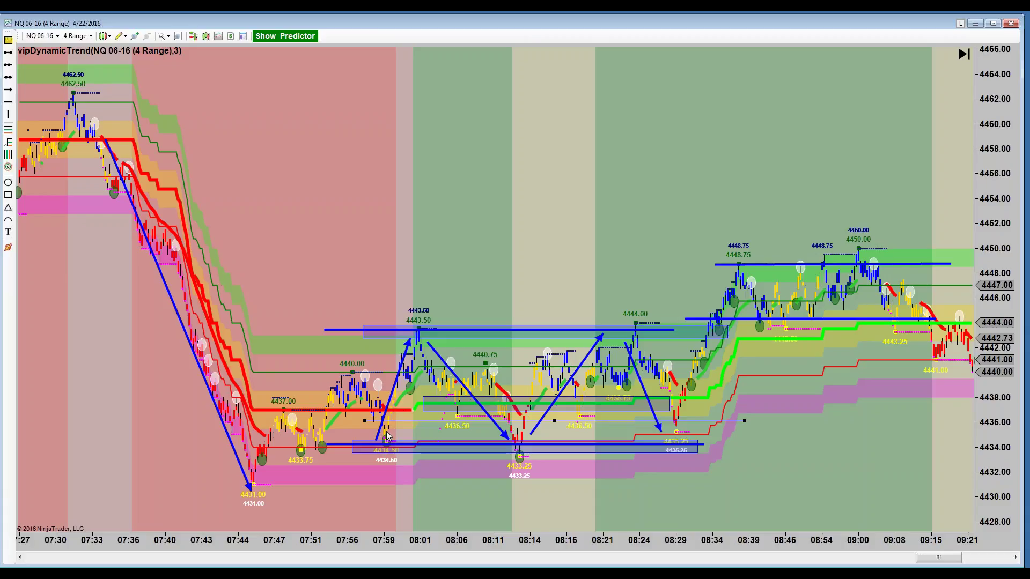
# Add a second horizontal line higher across the range and pull down the 07:59 arrow's top end
pyautogui.click(8, 76)
pyautogui.moveTo(374, 353); pyautogui.dragTo(745, 355)
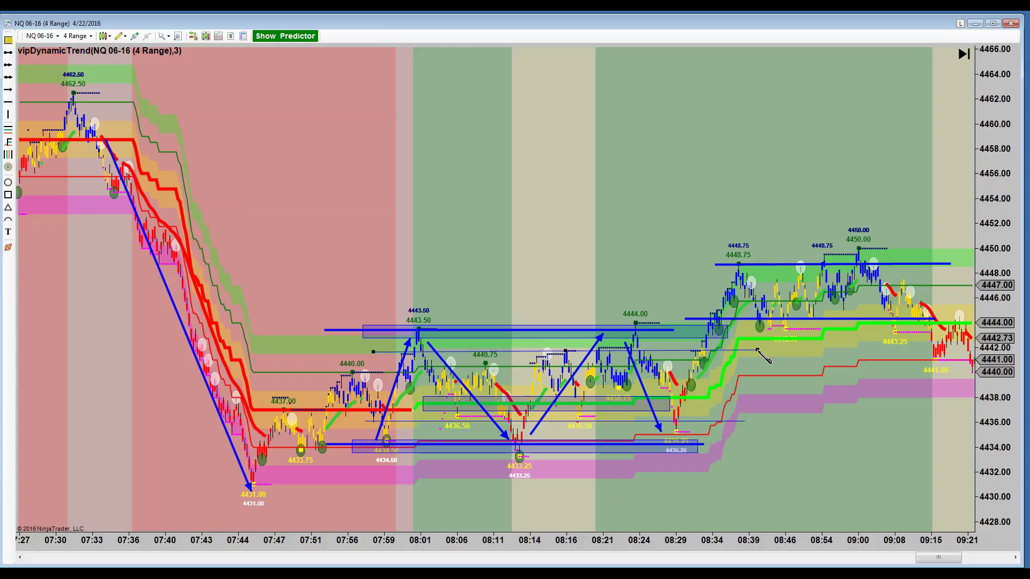
pyautogui.click(758, 353)
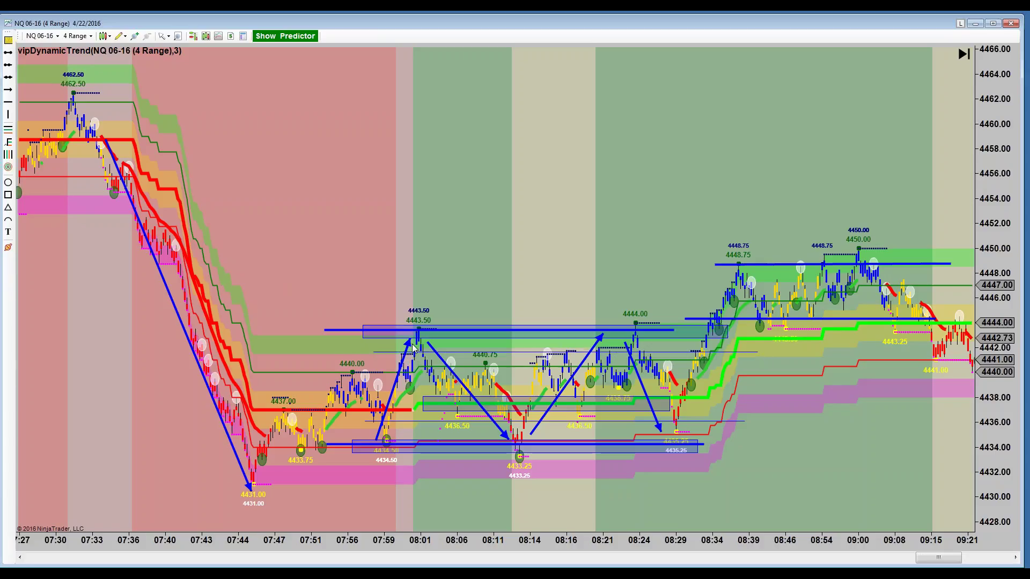
pyautogui.moveTo(411, 347)
pyautogui.mouseDown()
pyautogui.moveTo(400, 378)
pyautogui.moveTo(399, 363)
pyautogui.mouseUp()
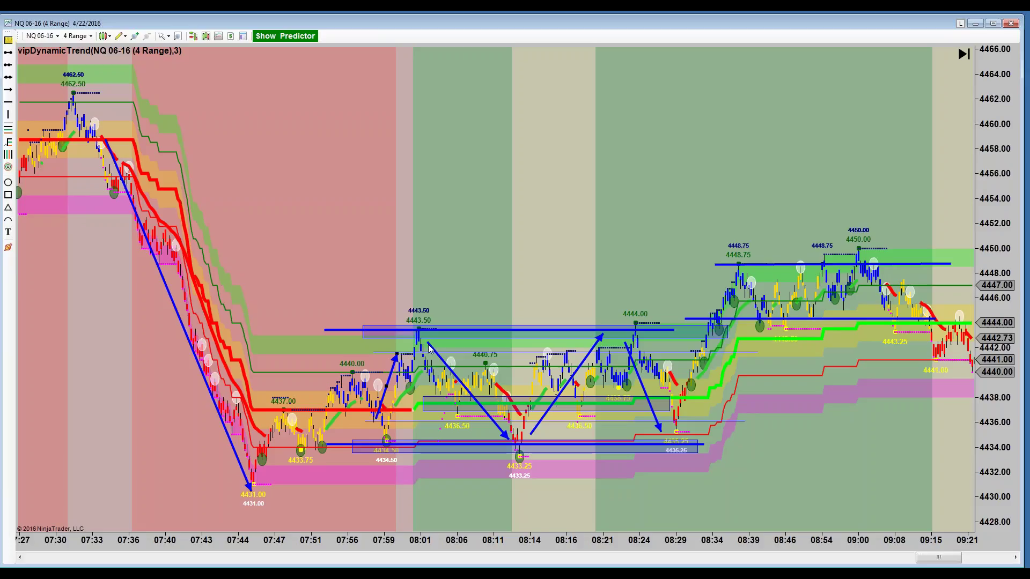
# Shorten the 08:01 rising arrow and move and trim the falling arrow near 08:06
pyautogui.moveTo(429, 347); pyautogui.dragTo(451, 372)
pyautogui.click(126, 173)
pyautogui.moveTo(475, 398); pyautogui.dragTo(452, 381)
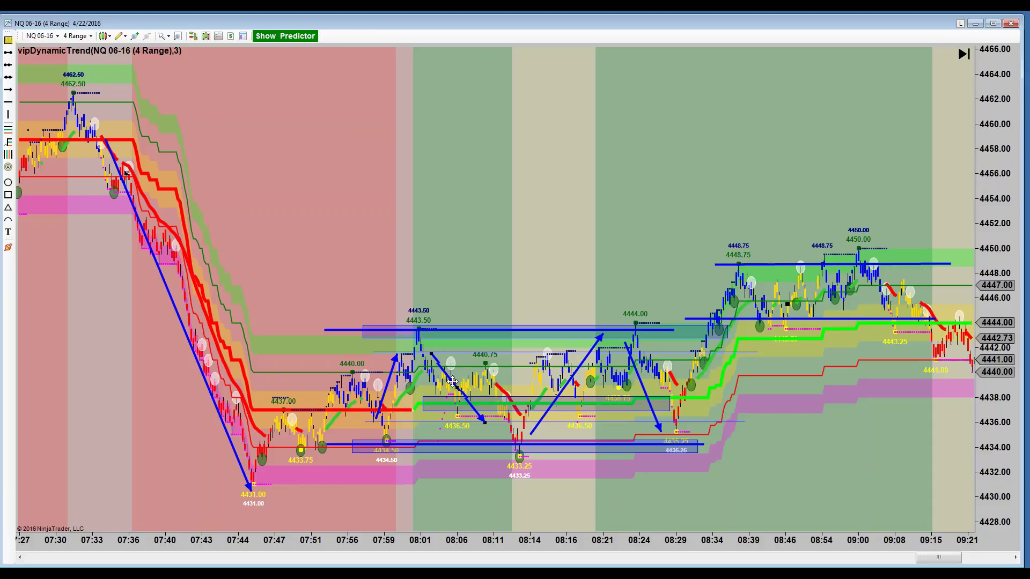
pyautogui.moveTo(494, 426)
pyautogui.mouseDown()
pyautogui.moveTo(479, 421)
pyautogui.moveTo(502, 418)
pyautogui.mouseUp()
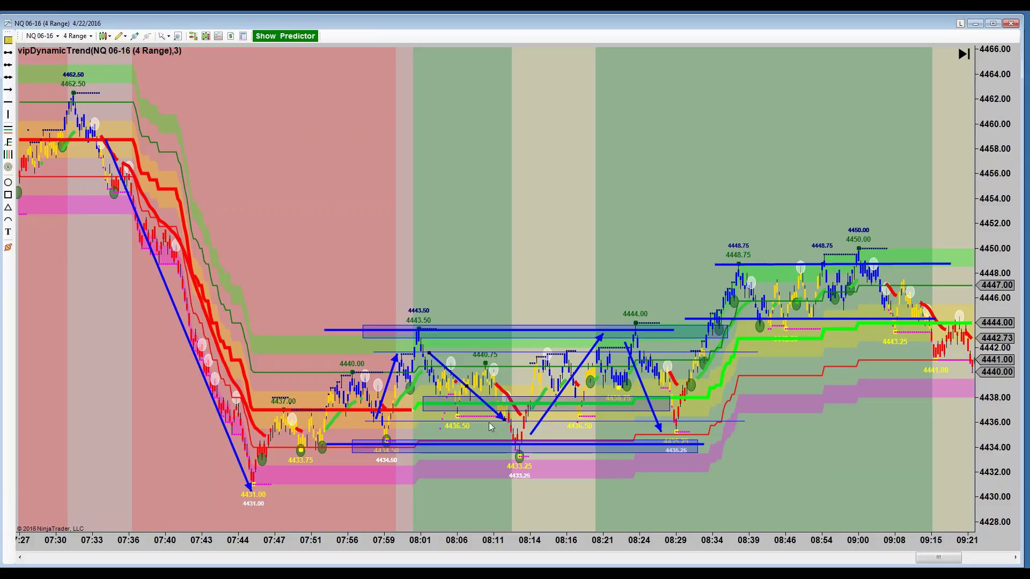
# Realign the next up-sloping arrow onto its swing and shorten the 08:24 downward arrow
pyautogui.moveTo(531, 432); pyautogui.dragTo(555, 407)
pyautogui.moveTo(584, 367); pyautogui.dragTo(551, 382)
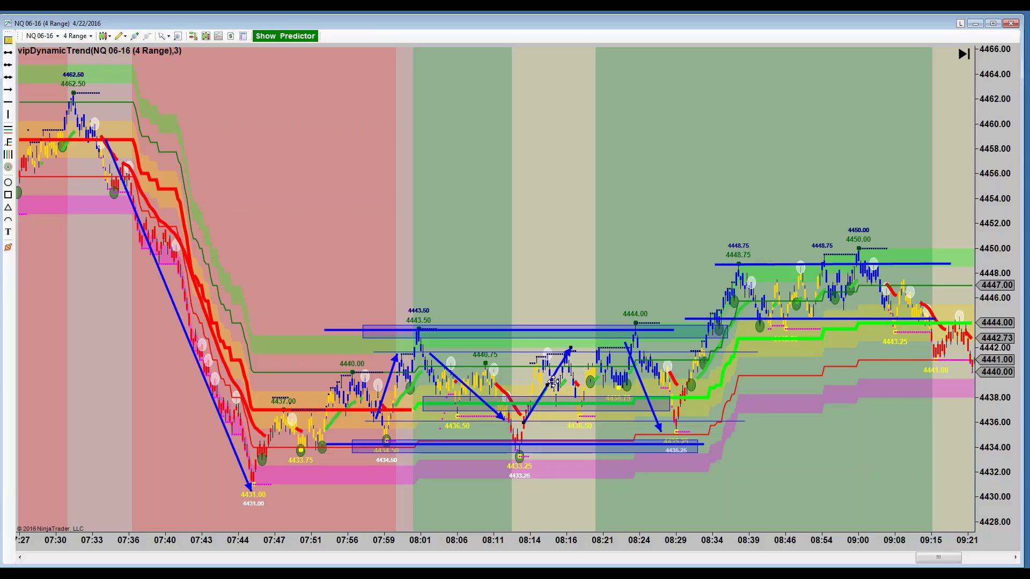
pyautogui.moveTo(573, 347)
pyautogui.mouseDown()
pyautogui.moveTo(567, 371)
pyautogui.moveTo(582, 355)
pyautogui.mouseUp()
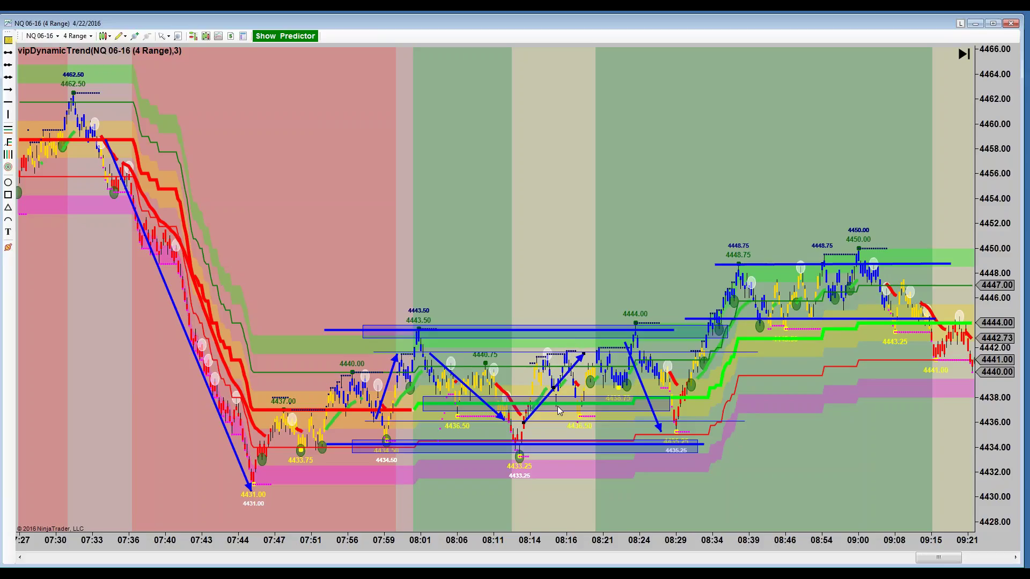
pyautogui.click(625, 345)
pyautogui.moveTo(629, 349); pyautogui.dragTo(658, 396)
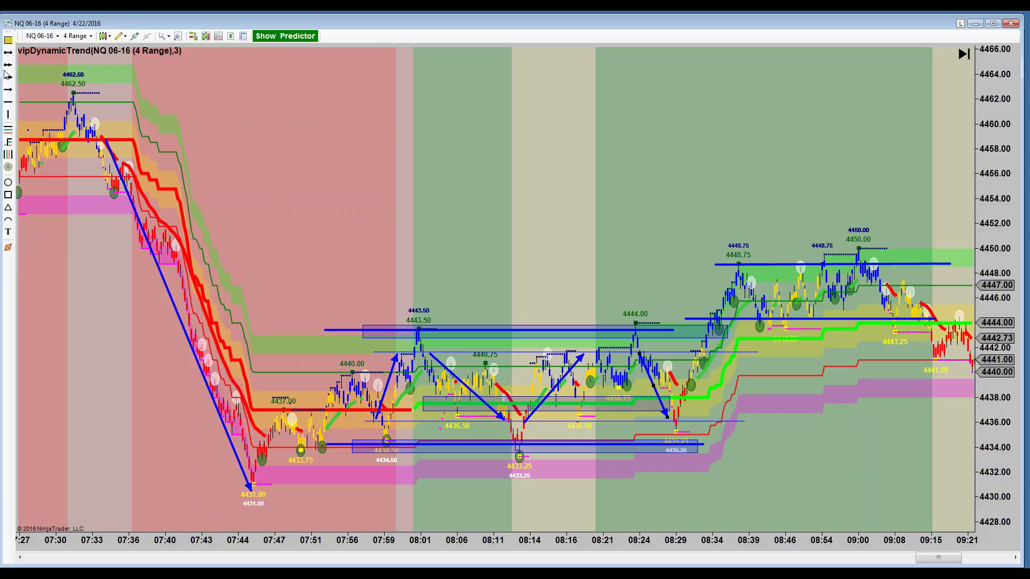
# Draw thin lines near 4446 and 4448 after 08:34 and add a short blue up arrow at the rise
pyautogui.click(8, 52)
pyautogui.click(829, 308)
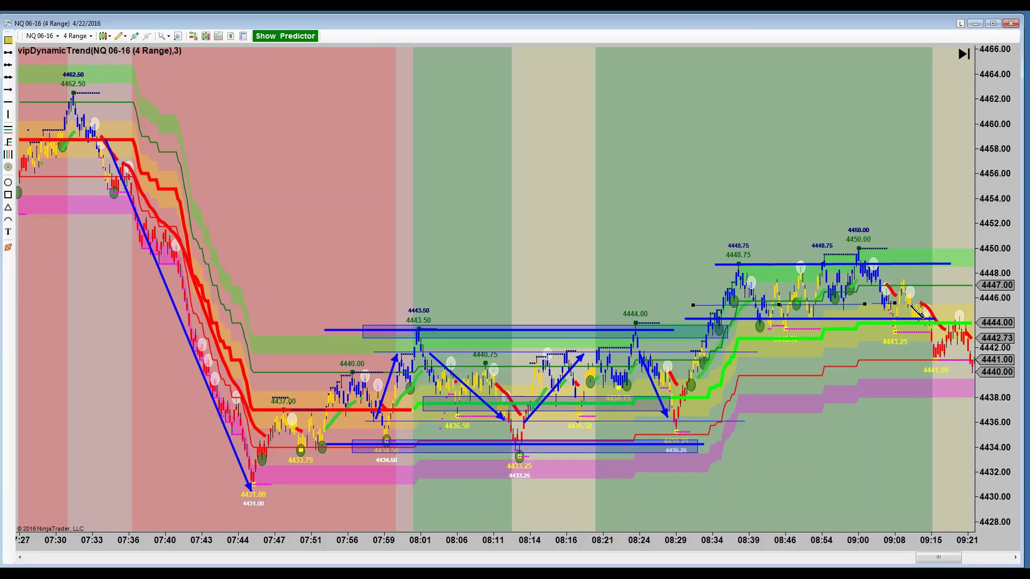
pyautogui.click(943, 305)
pyautogui.click(9, 53)
pyautogui.click(702, 279)
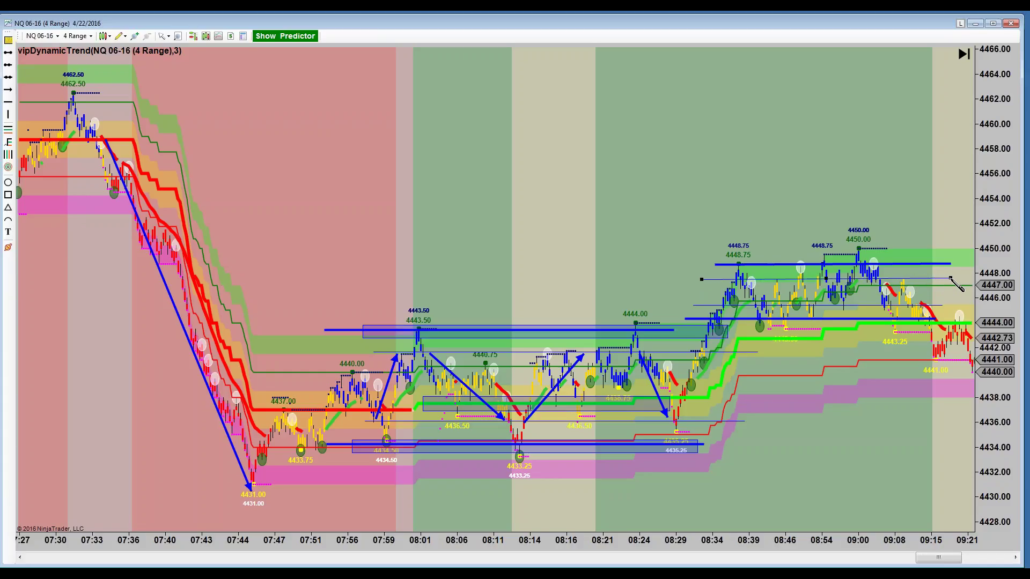
pyautogui.click(950, 278)
pyautogui.click(712, 307)
pyautogui.click(726, 282)
# Pan back to the 07:20–07:59 decline and widen the bars for a closer look
pyautogui.moveTo(188, 150); pyautogui.dragTo(772, 198)
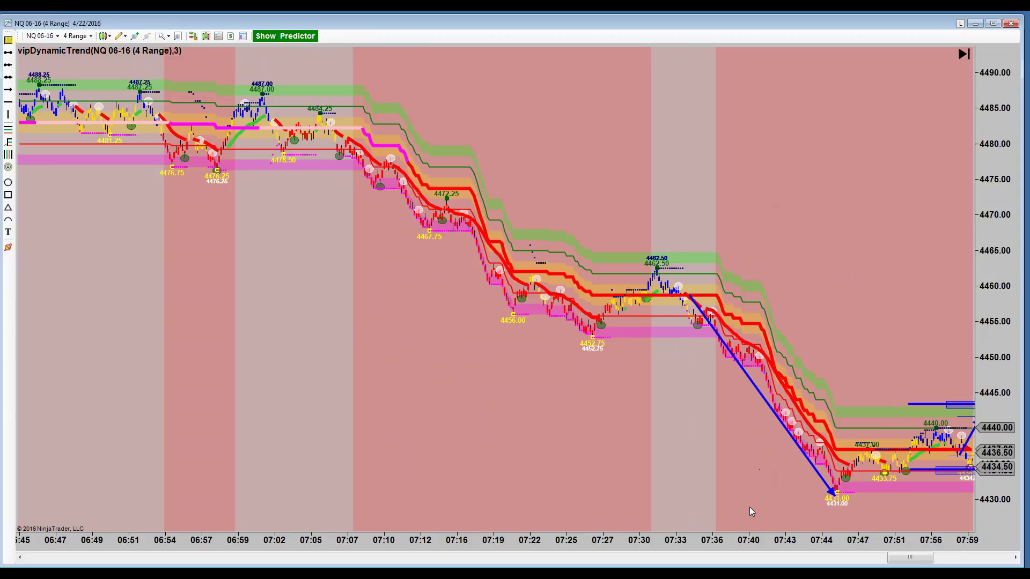
pyautogui.moveTo(707, 546); pyautogui.dragTo(474, 534)
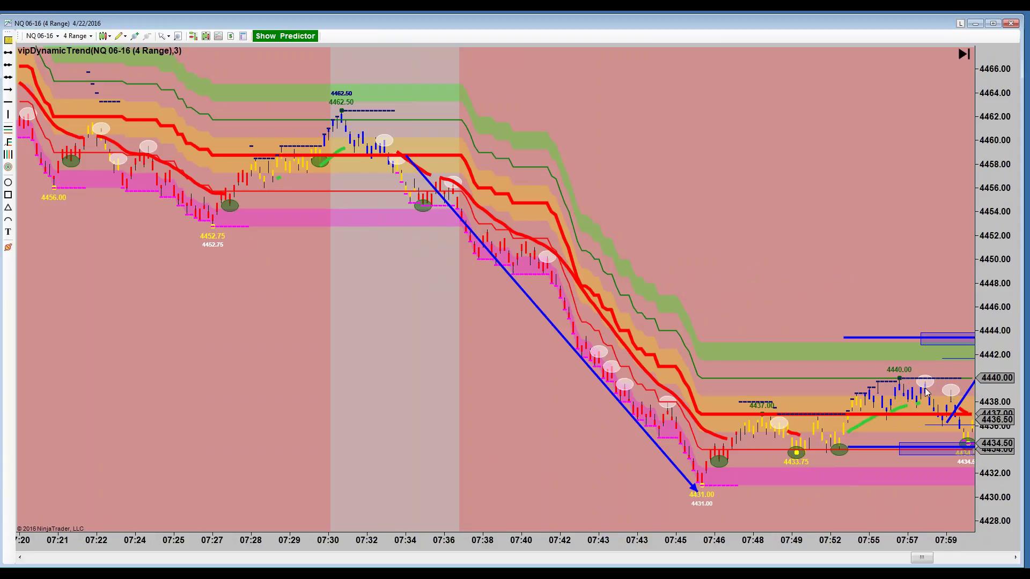
# Add green horizontal support lines at 4430.76 and about 4434
pyautogui.click(12, 105)
pyautogui.click(715, 488)
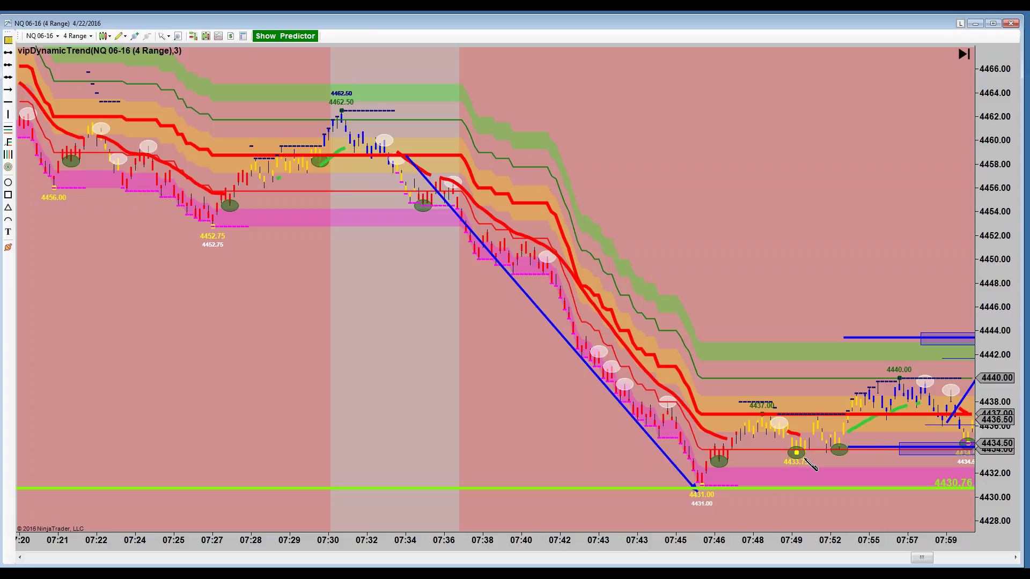
pyautogui.click(756, 449)
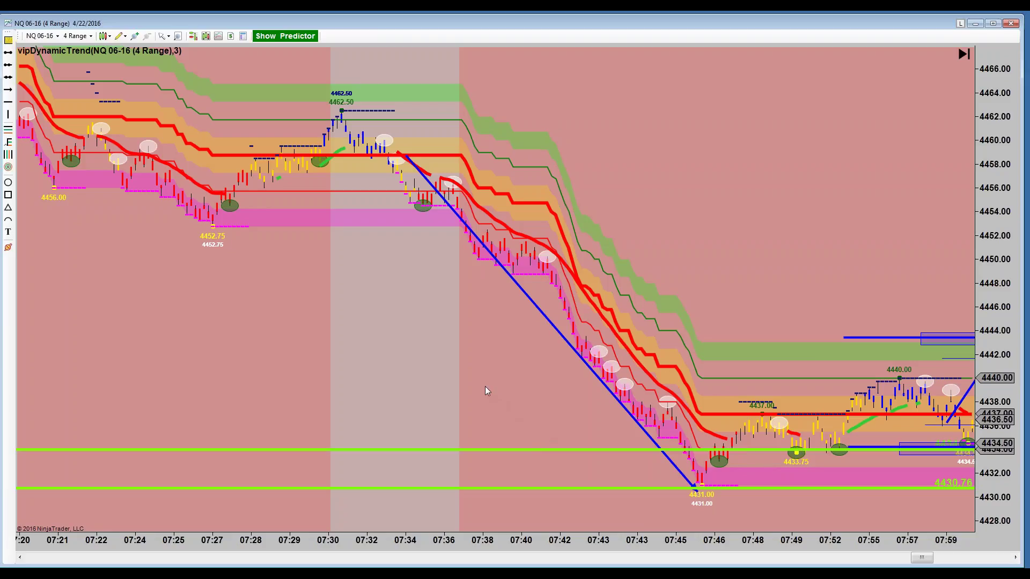
# Shift the chart slightly and add another green support line at about 4443
pyautogui.moveTo(479, 387); pyautogui.dragTo(420, 396)
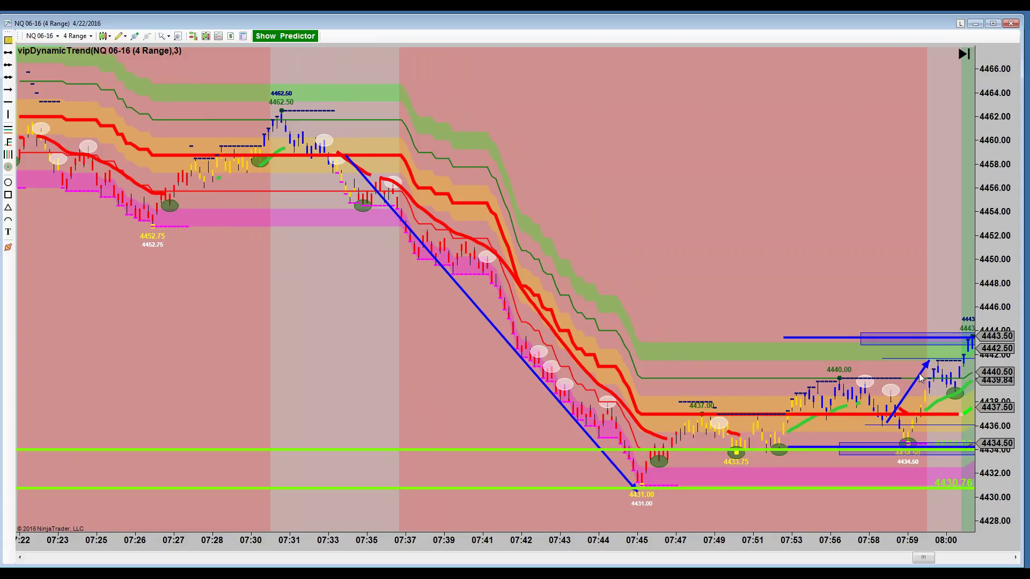
pyautogui.click(9, 103)
pyautogui.click(687, 340)
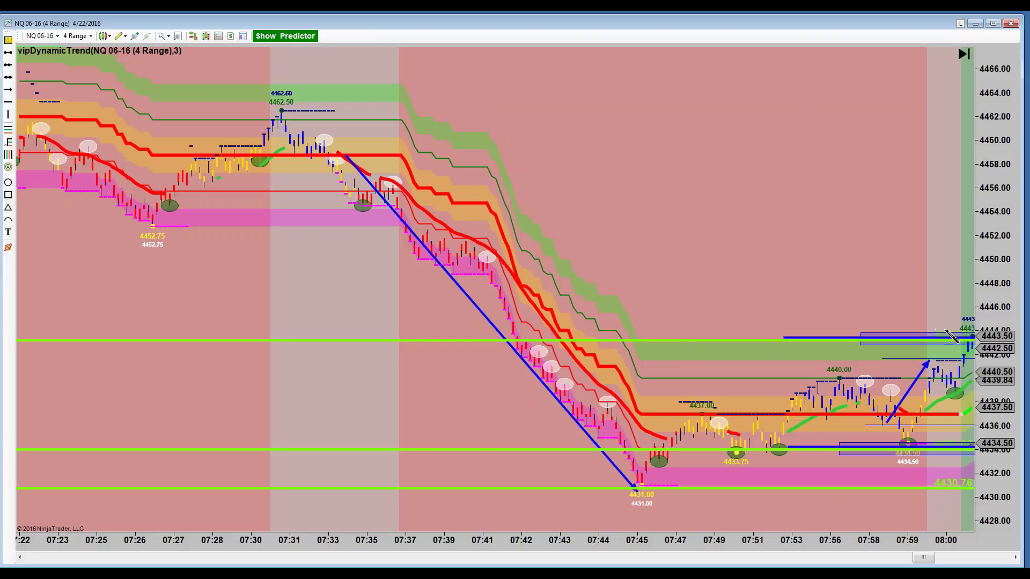
# Draw a small blue ellipse around the latest bars at 4443.50, leaving it deselected
pyautogui.moveTo(947, 329); pyautogui.dragTo(971, 354)
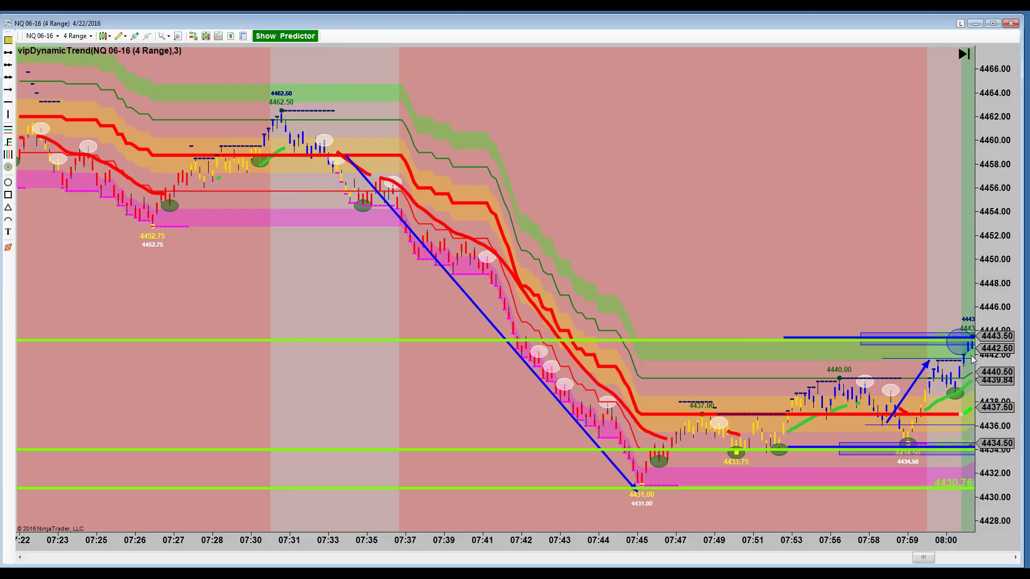
pyautogui.click(979, 377)
# Zoom in on the 07:39–08:04 bars and delete the blue ellipse at 4443.50
pyautogui.moveTo(710, 249); pyautogui.dragTo(673, 240)
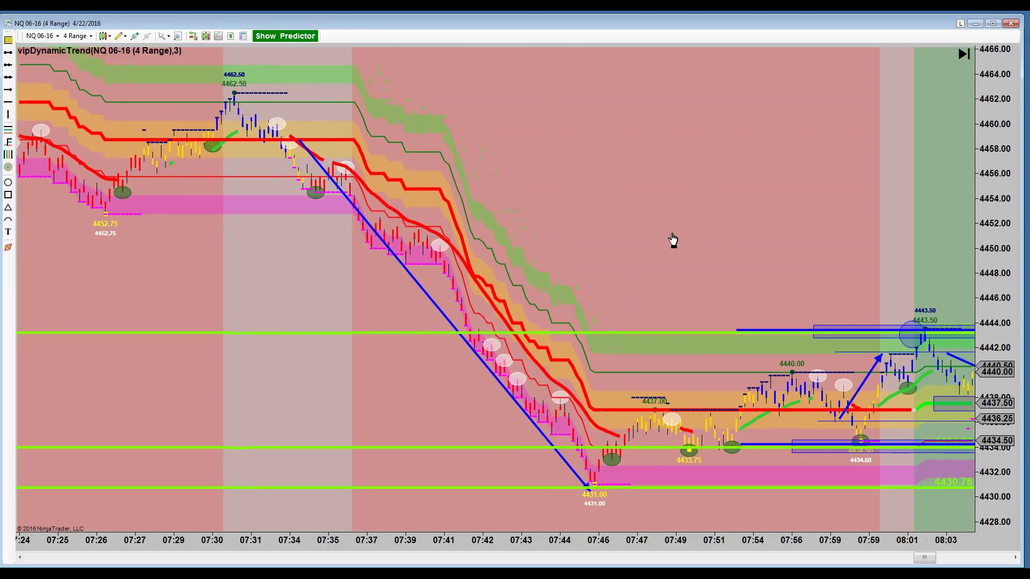
pyautogui.moveTo(639, 550); pyautogui.dragTo(583, 551)
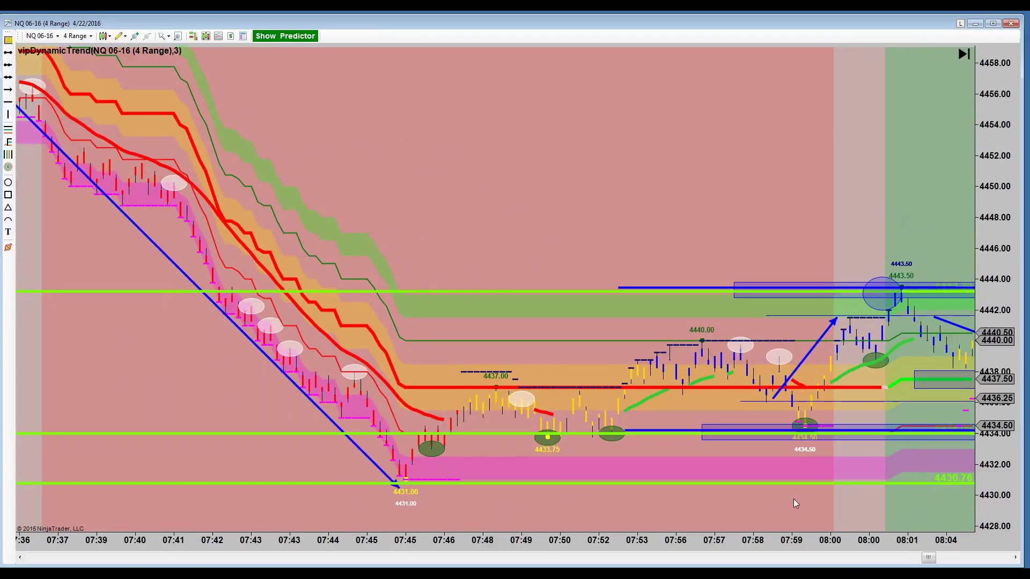
pyautogui.moveTo(736, 549); pyautogui.dragTo(730, 557)
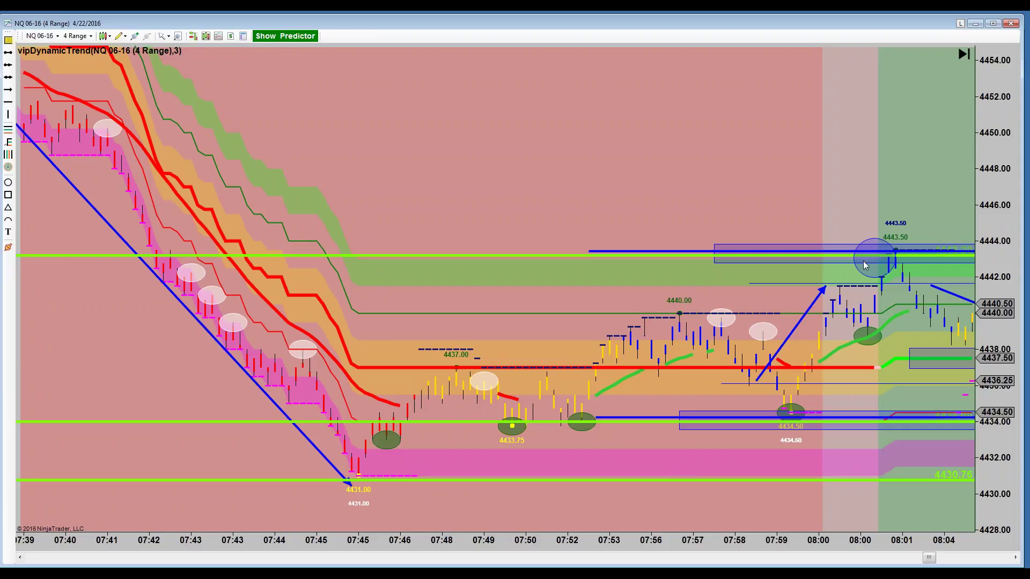
pyautogui.click(884, 240)
pyautogui.press('Delete')
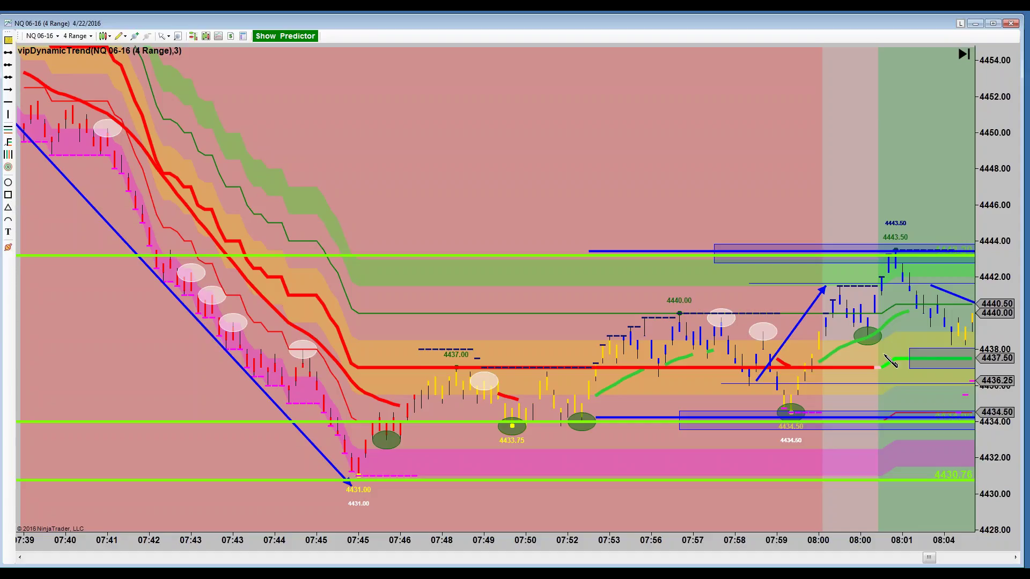
# Draw an ellipse around the red line's end near 4437.50 at about 08:00
pyautogui.moveTo(881, 361); pyautogui.dragTo(903, 384)
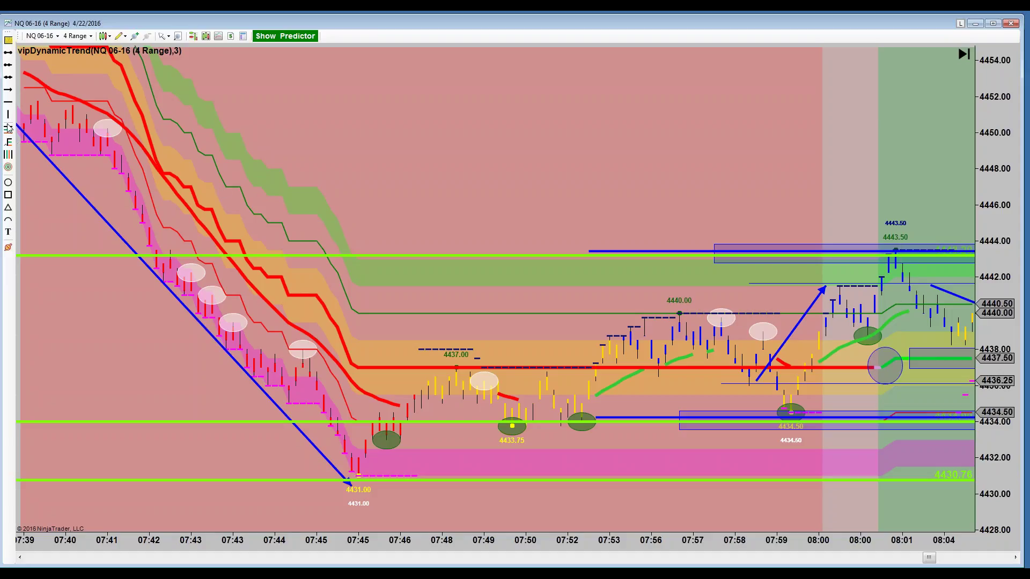
# Draw a blue arrow from the 4443.50 high near 08:01 down to the green line at 4437.50
pyautogui.click(8, 90)
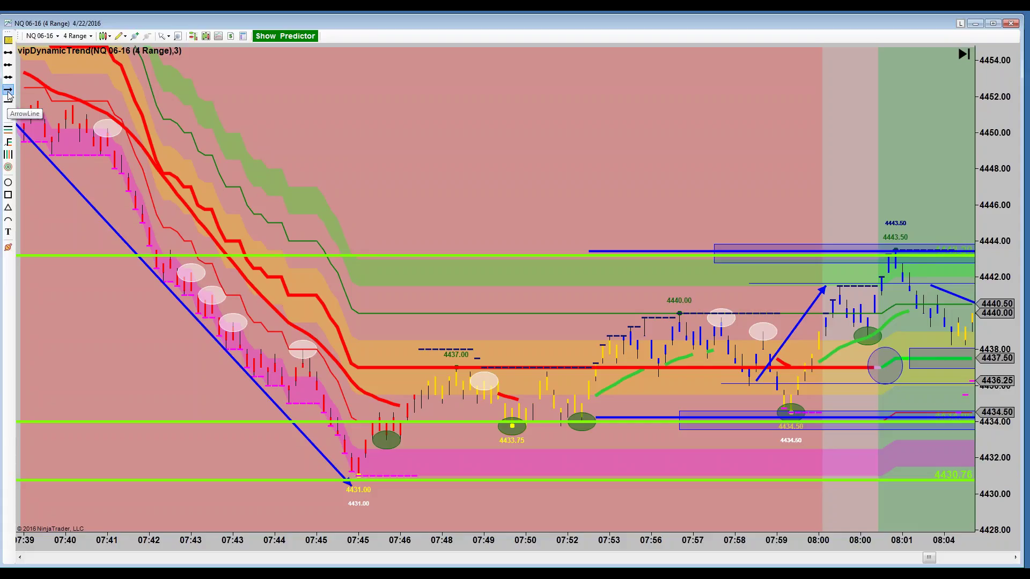
pyautogui.click(902, 275)
pyautogui.click(936, 361)
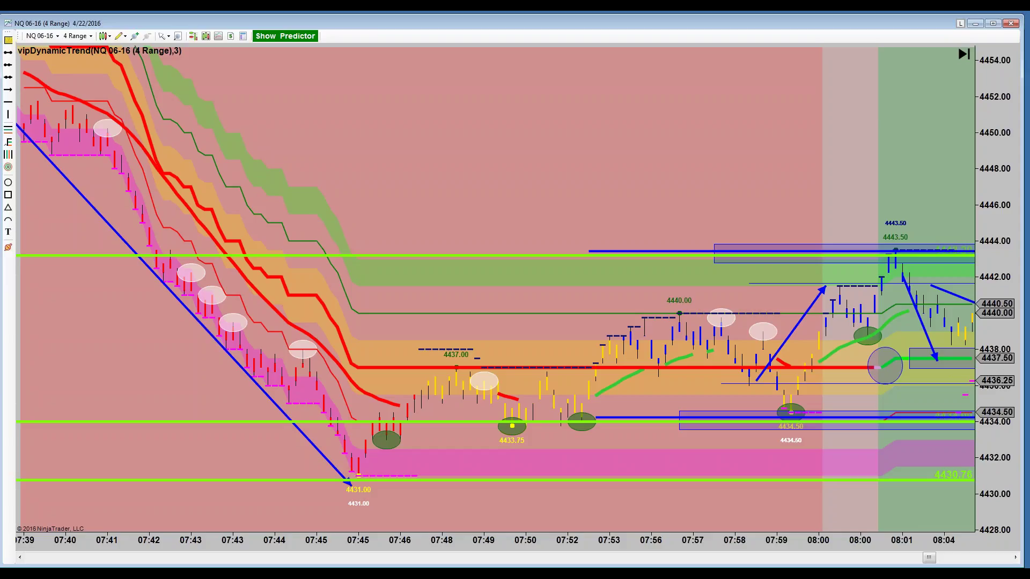
# Reframe the chart around 07:35–08:12 and box the 07:53–07:59 bars between about 4437 and 4440
pyautogui.moveTo(744, 157); pyautogui.dragTo(570, 195)
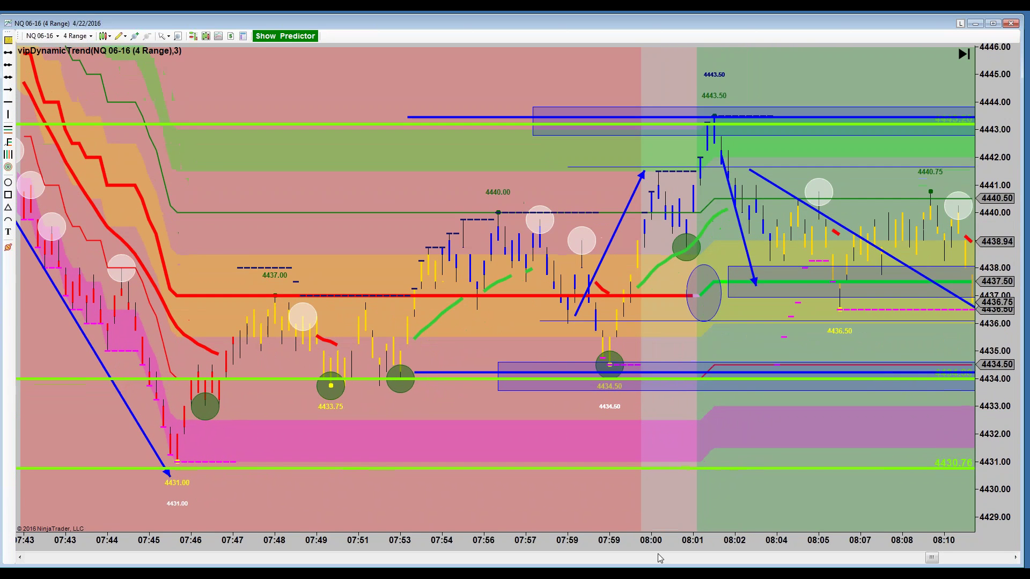
pyautogui.moveTo(574, 545); pyautogui.dragTo(604, 545)
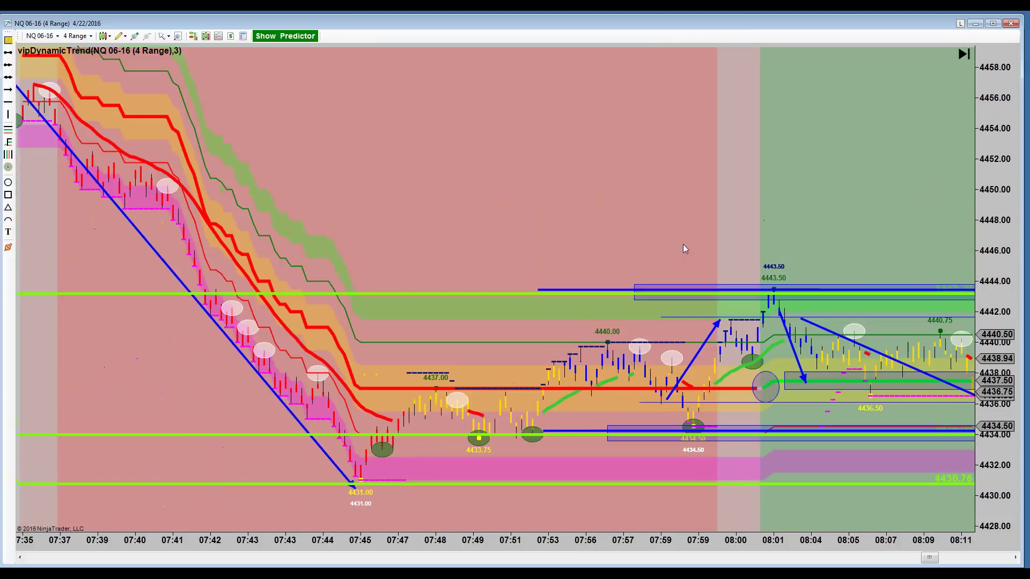
pyautogui.moveTo(668, 231); pyautogui.dragTo(633, 236)
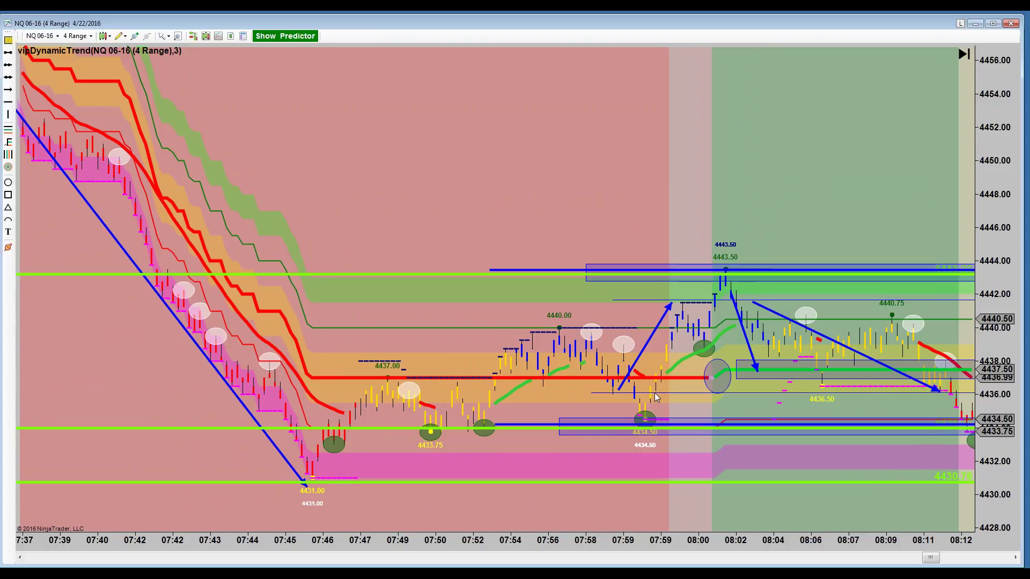
pyautogui.moveTo(456, 184); pyautogui.dragTo(569, 188)
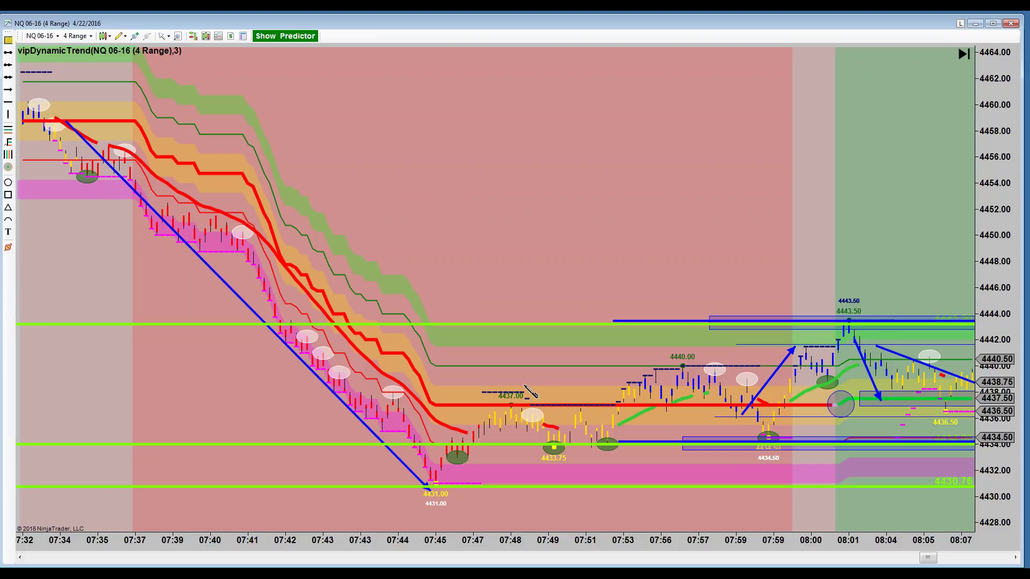
pyautogui.moveTo(645, 372)
pyautogui.mouseDown()
pyautogui.moveTo(764, 421)
pyautogui.moveTo(755, 409)
pyautogui.mouseUp()
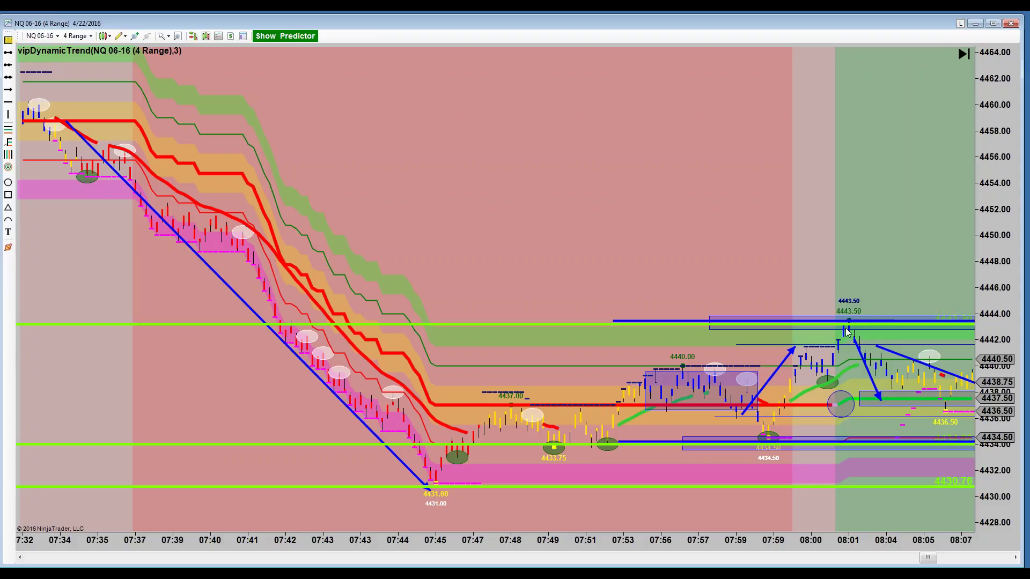
# Scroll the chart back to the 07:25 bars and select the green 4434 support line
pyautogui.scroll(3, 408, 214)
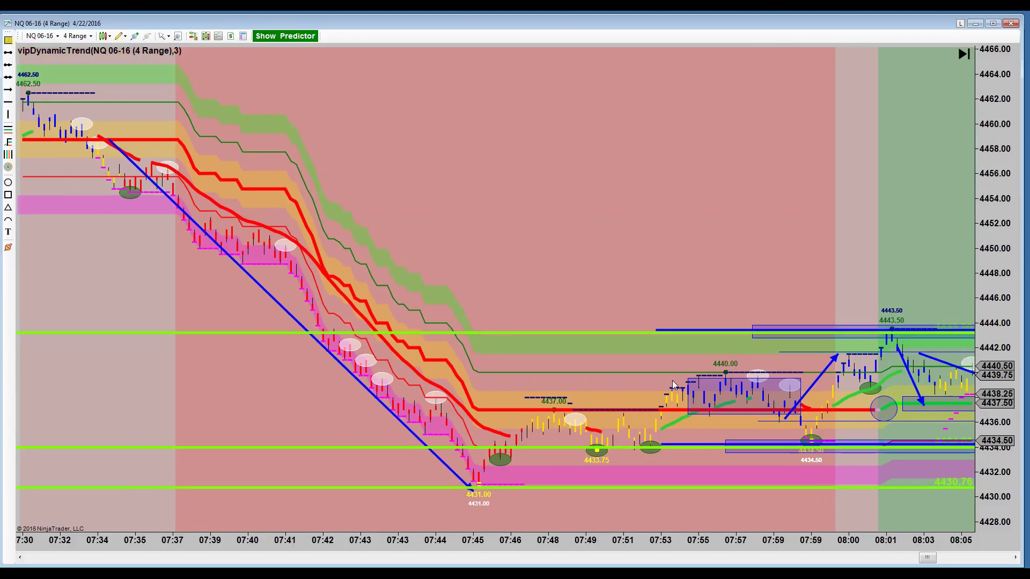
pyautogui.scroll(2, 670, 216)
pyautogui.scroll(8, 670, 216)
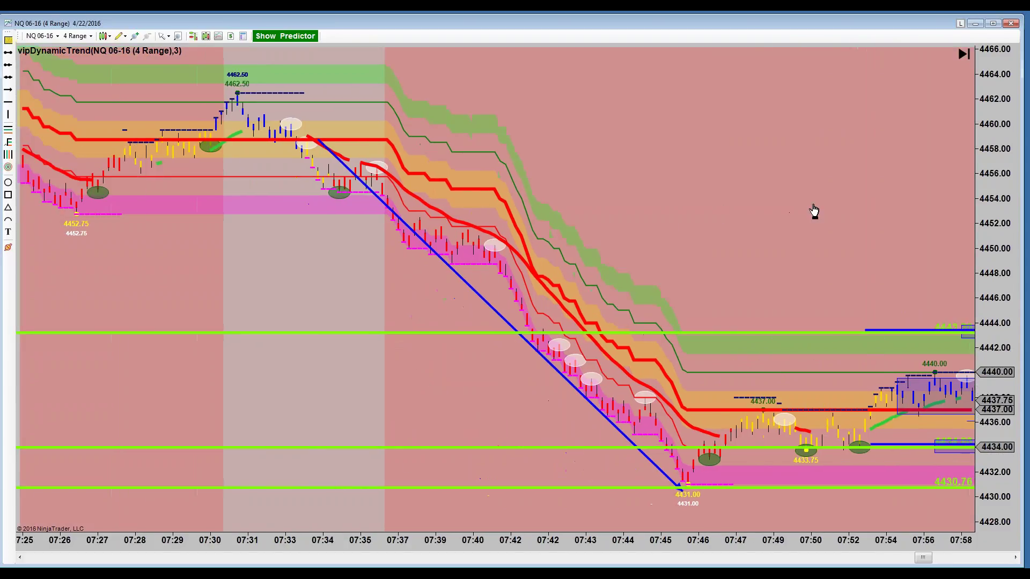
pyautogui.scroll(2, 829, 212)
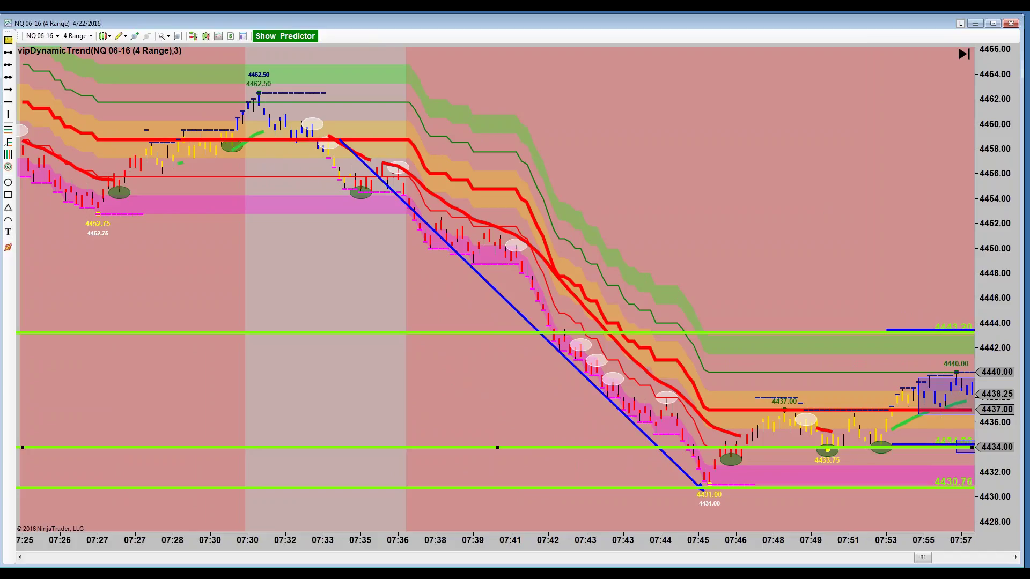
pyautogui.click(871, 448)
# Show bars up to 08:14 with a taller price range, then draw a long blue down arrow from the 08:01 high toward 4426
pyautogui.moveTo(697, 194); pyautogui.dragTo(423, 159)
pyautogui.moveTo(539, 191); pyautogui.dragTo(381, 191)
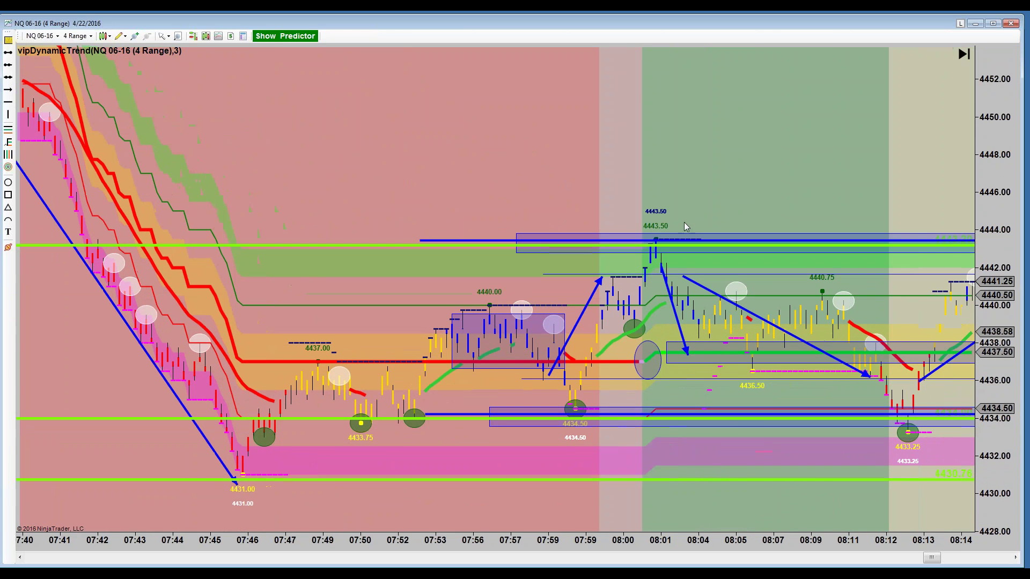
pyautogui.moveTo(990, 155); pyautogui.dragTo(996, 239)
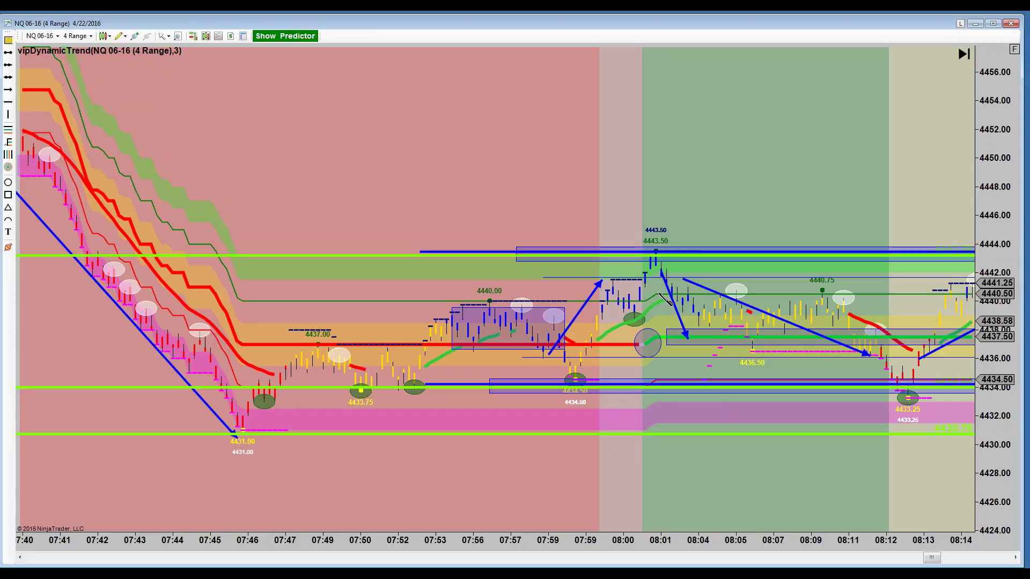
pyautogui.moveTo(664, 310); pyautogui.dragTo(670, 328)
pyautogui.click(736, 396)
pyautogui.moveTo(774, 407); pyautogui.dragTo(907, 517)
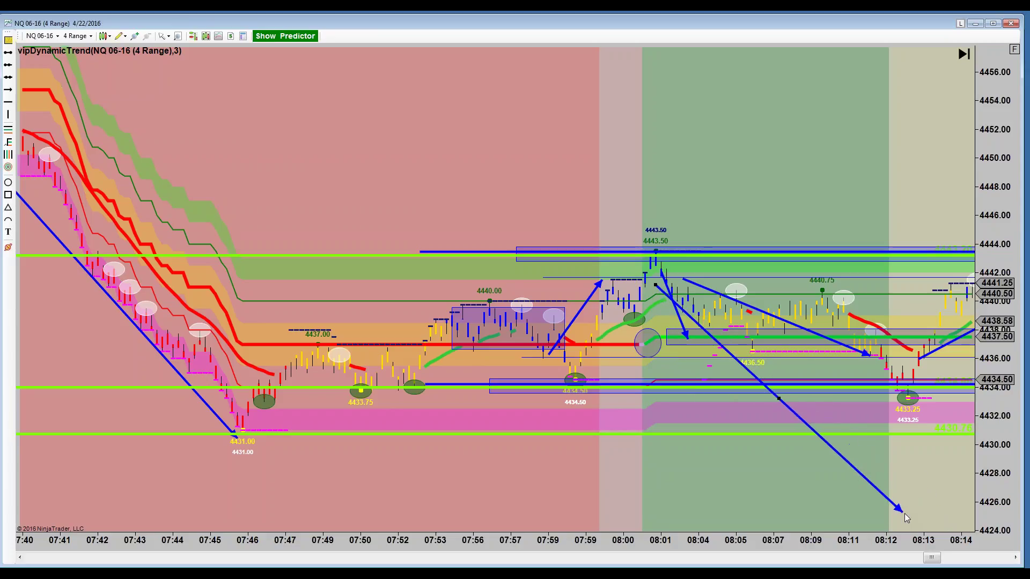
# Draw a blue up arrow to the 08:13 low and a down arrow from it to about 4426
pyautogui.click(8, 91)
pyautogui.moveTo(889, 486)
pyautogui.mouseDown()
pyautogui.moveTo(924, 421)
pyautogui.moveTo(922, 399)
pyautogui.mouseUp()
pyautogui.moveTo(930, 403); pyautogui.dragTo(947, 449)
pyautogui.moveTo(973, 513); pyautogui.dragTo(965, 513)
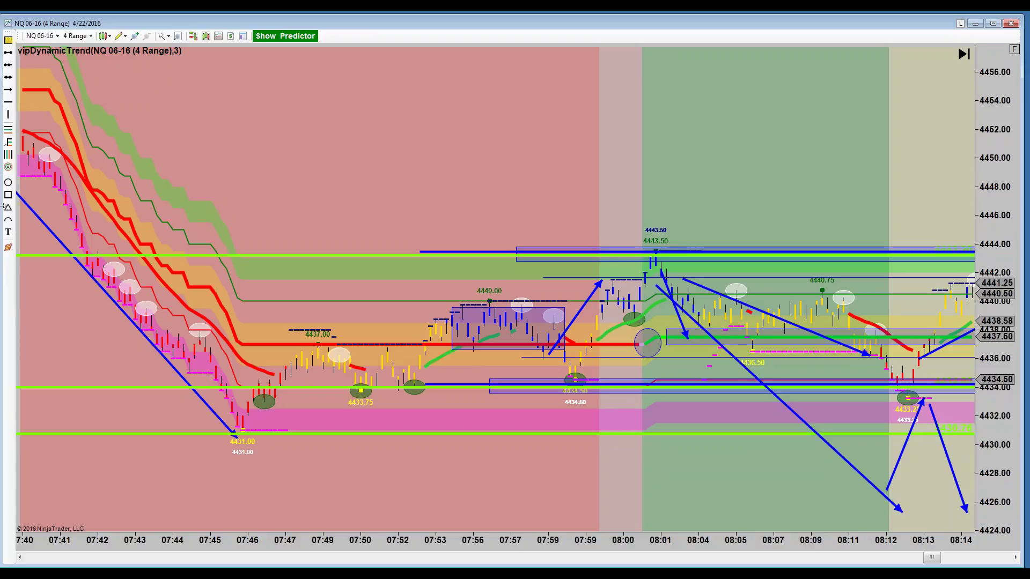
pyautogui.moveTo(723, 188); pyautogui.dragTo(146, 194)
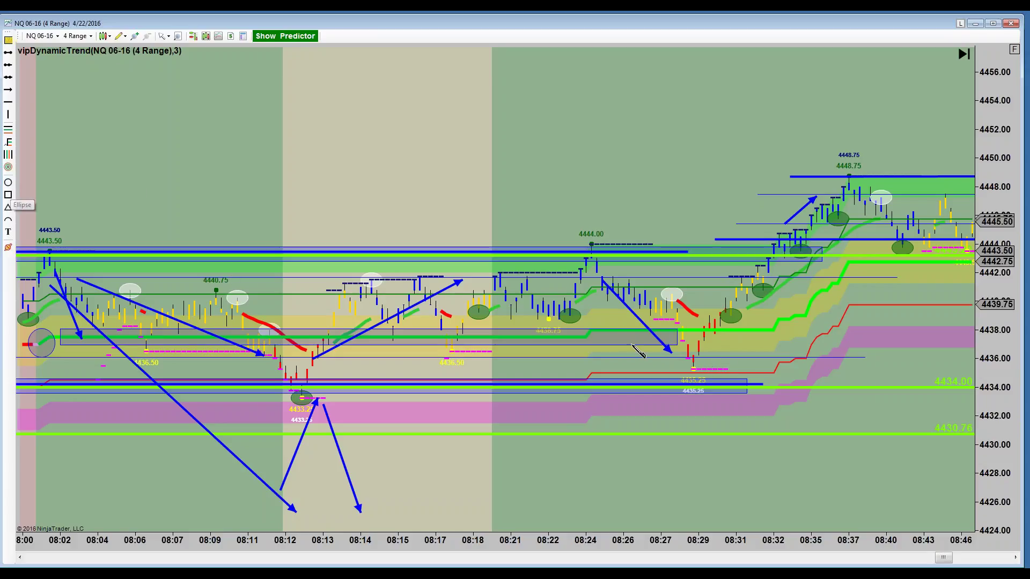
# Circle the 08:29 low with a small ellipse and raise the bright green line to about 4444
pyautogui.moveTo(692, 336); pyautogui.dragTo(706, 362)
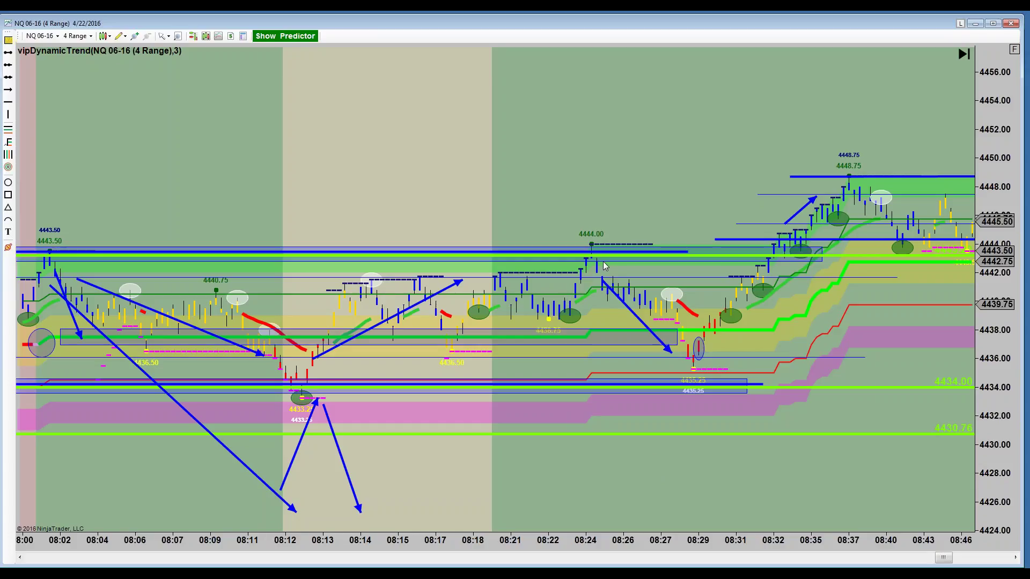
pyautogui.moveTo(603, 255); pyautogui.dragTo(603, 246)
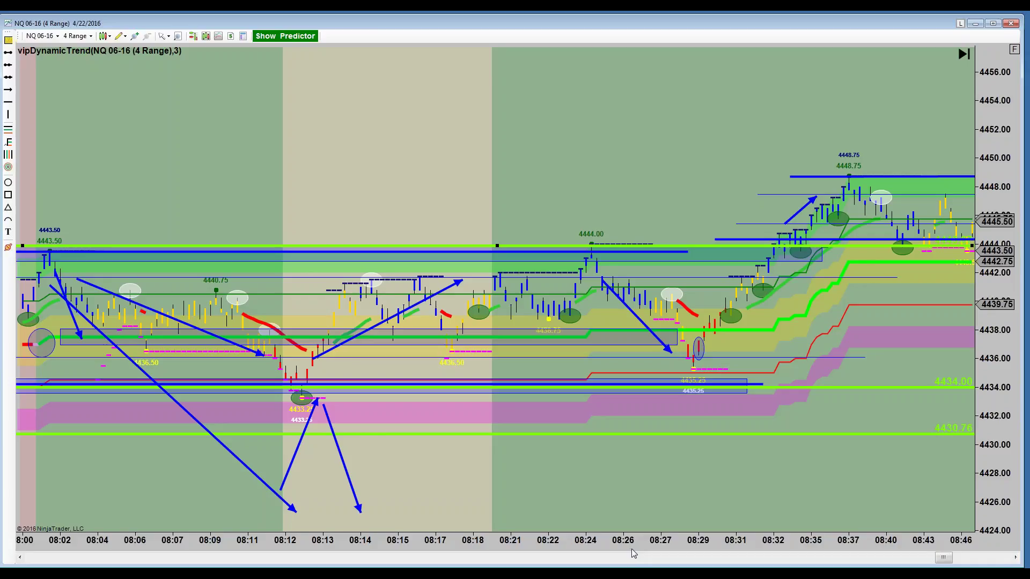
pyautogui.moveTo(629, 543); pyautogui.dragTo(485, 549)
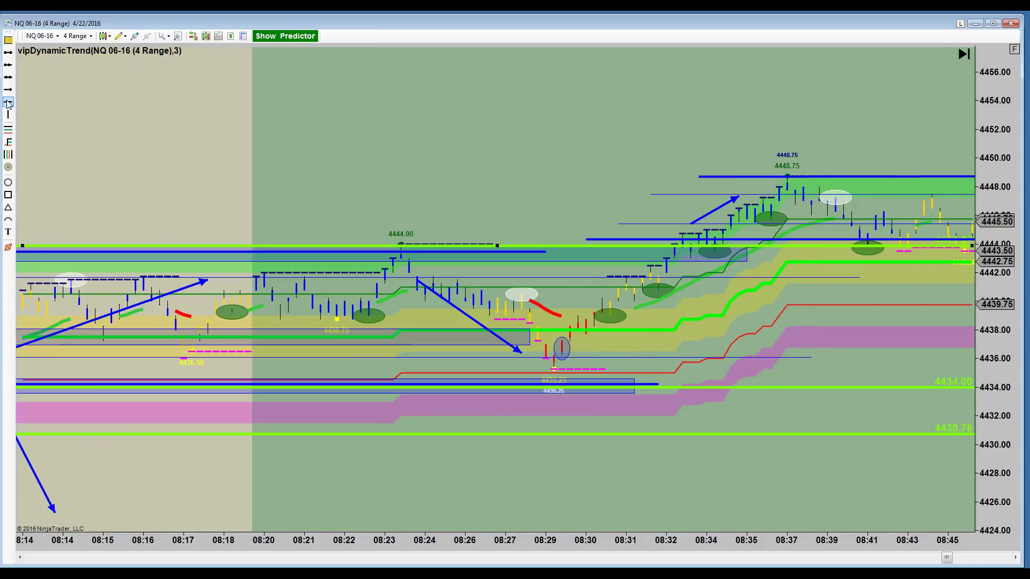
# Circle the 4444 high at 08:24 with a small ellipse
pyautogui.click(434, 274)
pyautogui.click(399, 253)
pyautogui.click(417, 275)
pyautogui.press('Escape')
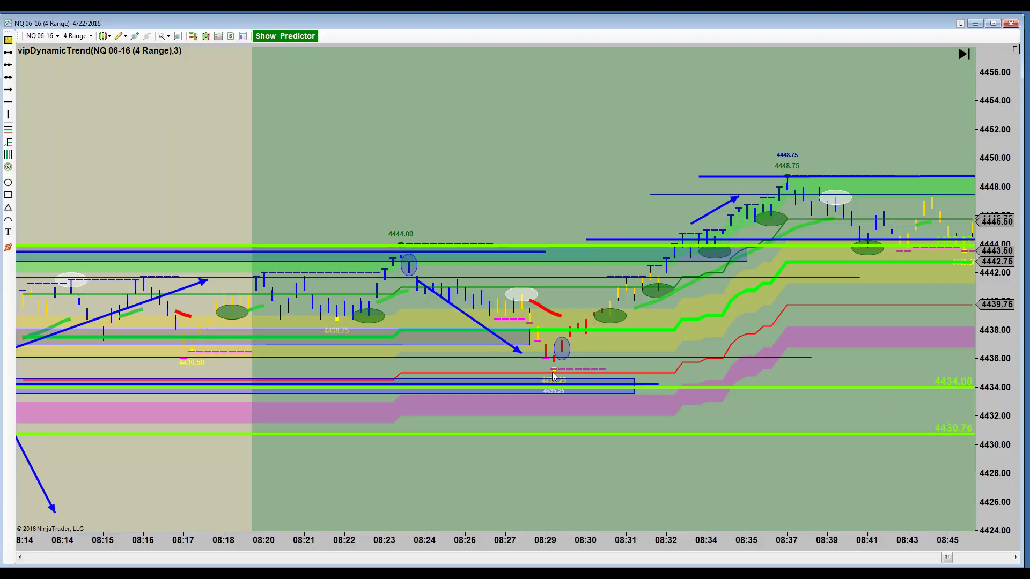
# Widen the bars so the chart starts at 08:17 and circle the 08:29 low bar with a small ellipse
pyautogui.moveTo(559, 544); pyautogui.dragTo(509, 548)
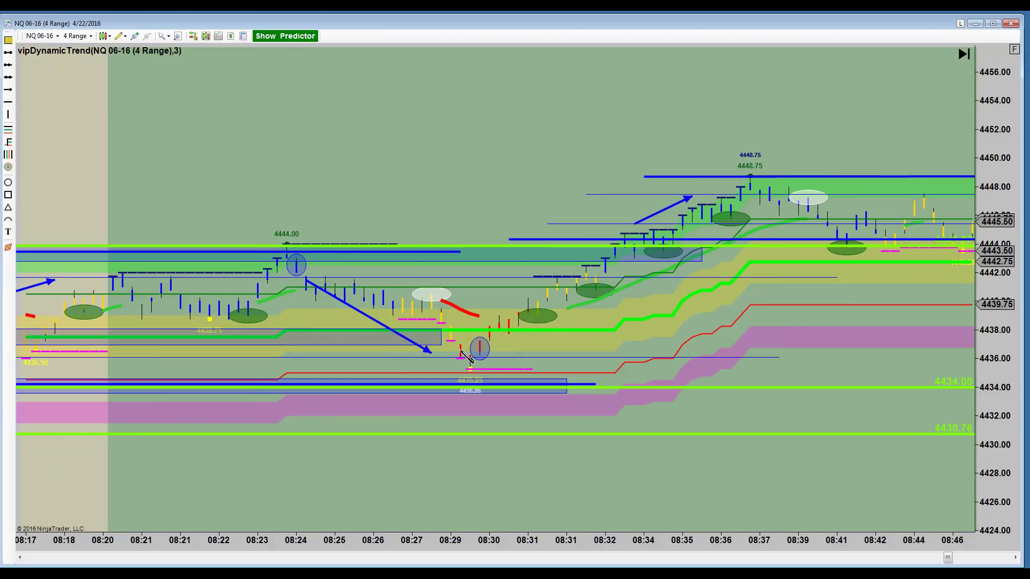
pyautogui.moveTo(460, 349); pyautogui.dragTo(480, 377)
pyautogui.click(8, 194)
pyautogui.press('Escape')
# Select and inspect the ellipses around the 08:24 and 08:29 bars, then deselect them
pyautogui.click(301, 271)
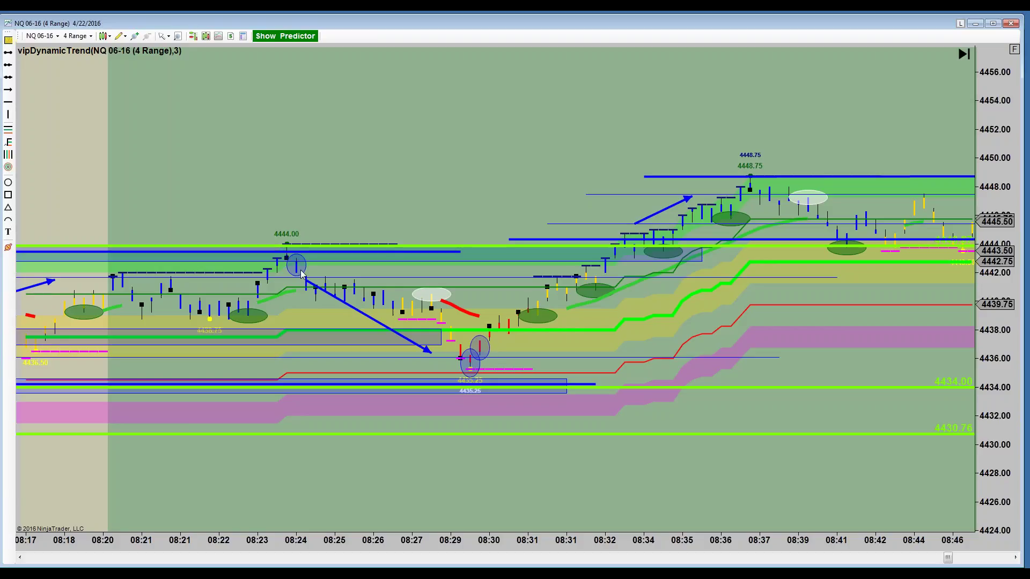
pyautogui.click(292, 256)
pyautogui.click(480, 347)
pyautogui.click(299, 270)
# Draw a short thin line across the 08:29–08:31 candles and select it
pyautogui.click(8, 64)
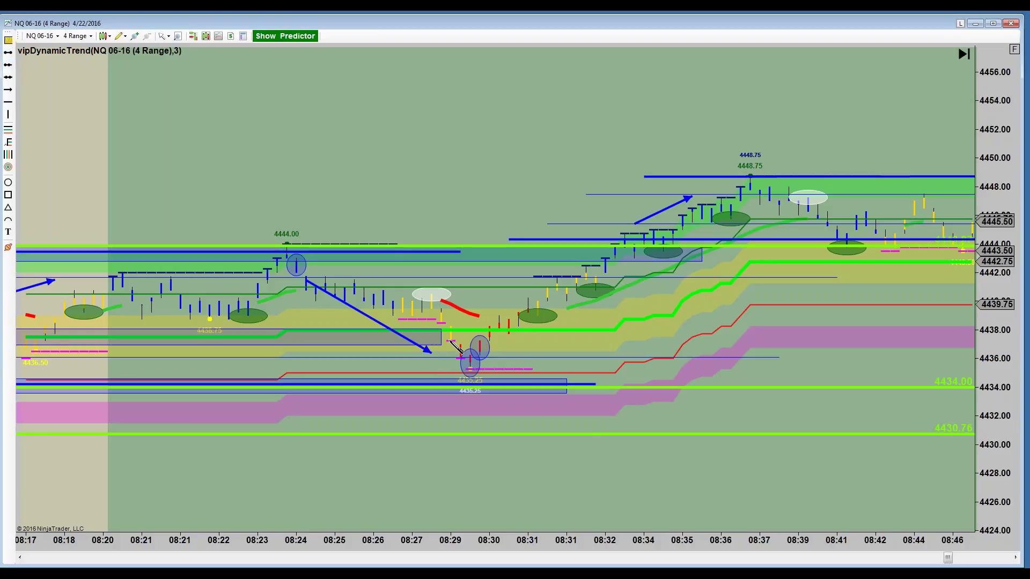
pyautogui.click(528, 339)
pyautogui.click(526, 340)
# Draw a blue arrow rising from the 08:30 low, extending its tip higher
pyautogui.click(479, 340)
pyautogui.click(527, 284)
pyautogui.moveTo(533, 278)
pyautogui.mouseDown()
pyautogui.moveTo(547, 251)
pyautogui.moveTo(537, 270)
pyautogui.mouseUp()
# Circle the 08:31 high with a blue ellipse and add a short level line near the 08:29 low
pyautogui.click(8, 183)
pyautogui.click(508, 267)
pyautogui.click(539, 276)
pyautogui.click(558, 288)
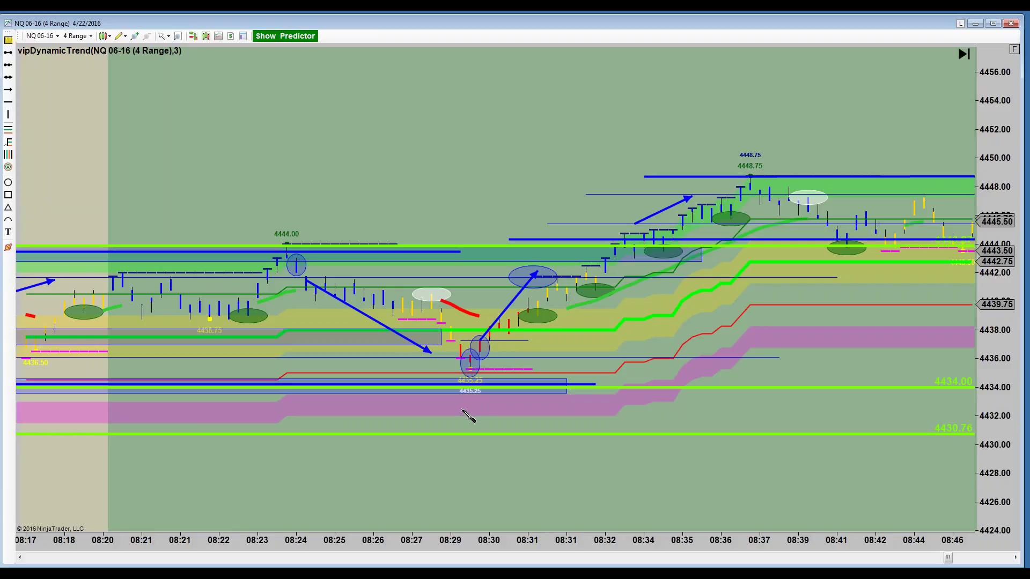
pyautogui.click(576, 408)
pyautogui.moveTo(518, 408); pyautogui.dragTo(493, 349)
# Move the short level line higher and circle the 08:38–08:39 bars with a blue ellipse
pyautogui.click(638, 224)
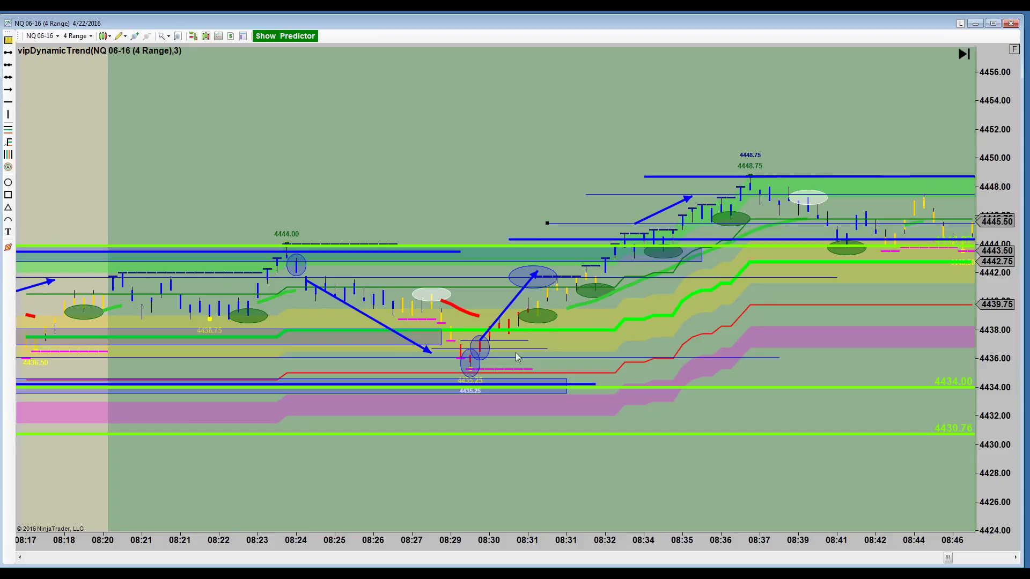
pyautogui.moveTo(508, 349)
pyautogui.mouseDown()
pyautogui.moveTo(508, 335)
pyautogui.moveTo(563, 308)
pyautogui.moveTo(622, 298)
pyautogui.moveTo(702, 248)
pyautogui.moveTo(712, 225)
pyautogui.moveTo(785, 217)
pyautogui.mouseUp()
pyautogui.click(8, 182)
pyautogui.moveTo(779, 204); pyautogui.dragTo(837, 223)
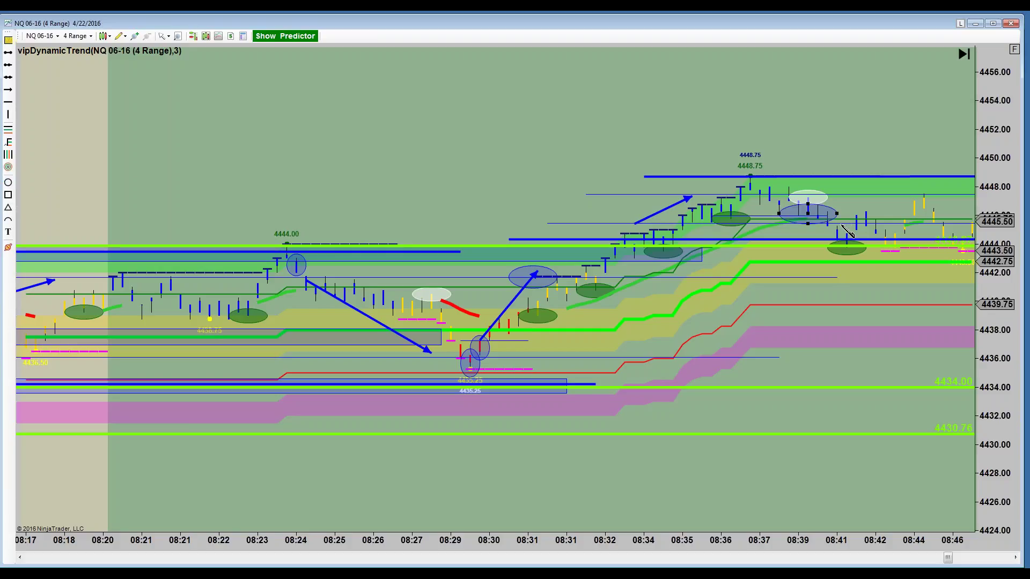
pyautogui.click(828, 129)
# Compress the bars along the time axis so the chart shows from 08:04
pyautogui.moveTo(629, 542); pyautogui.dragTo(704, 543)
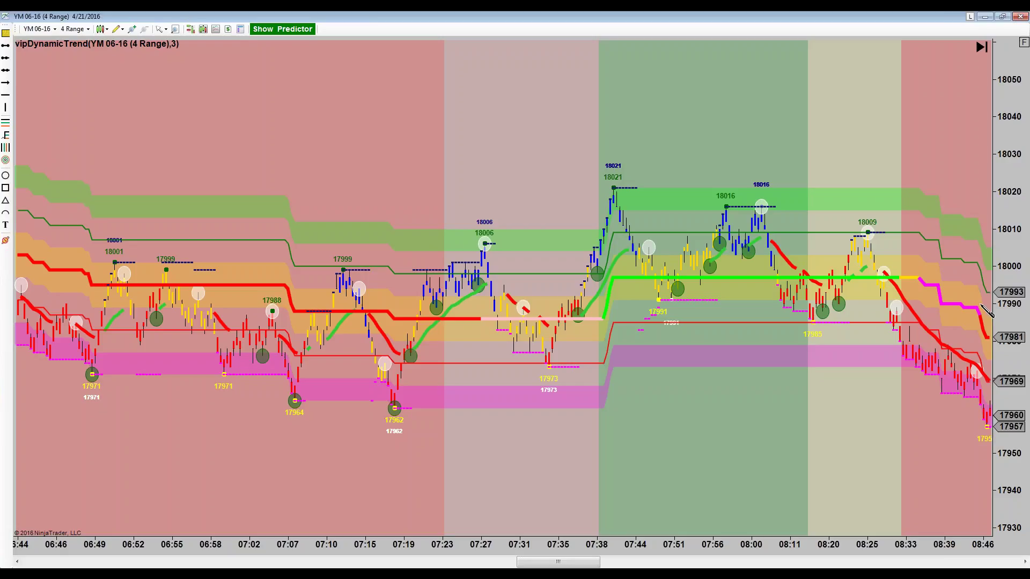
pyautogui.moveTo(957, 306)
pyautogui.mouseDown()
pyautogui.moveTo(980, 330)
pyautogui.moveTo(988, 372)
pyautogui.moveTo(985, 363)
pyautogui.mouseUp()
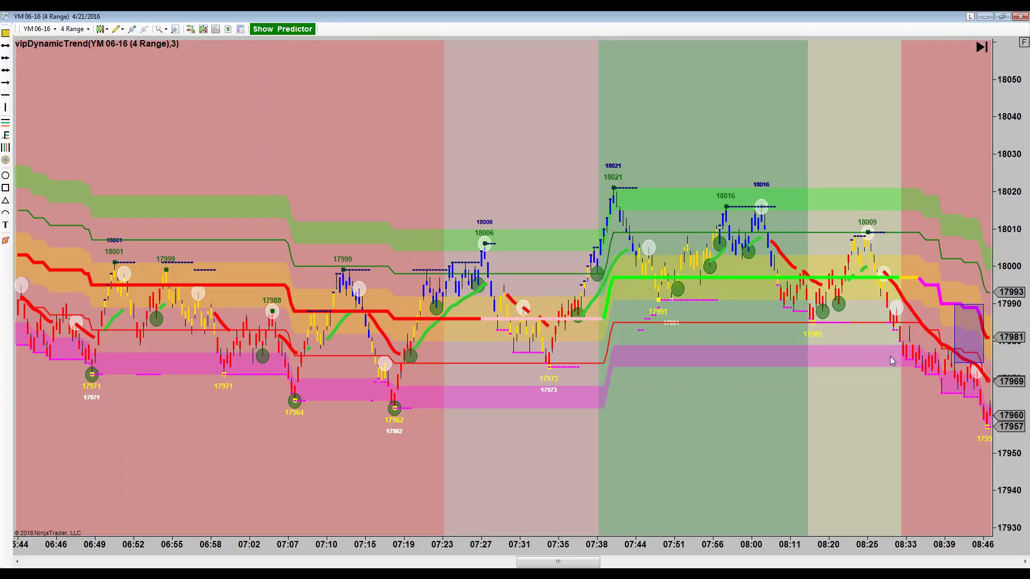
pyautogui.moveTo(748, 349); pyautogui.dragTo(742, 356)
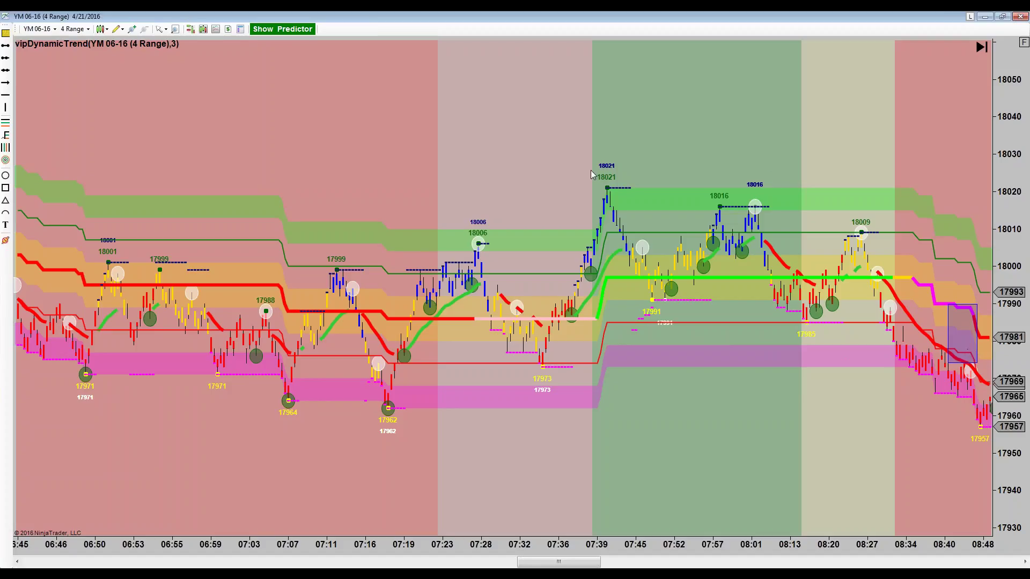
# Draw a blue arrow line from near the 18009 high down below the 17957 low
pyautogui.click(5, 84)
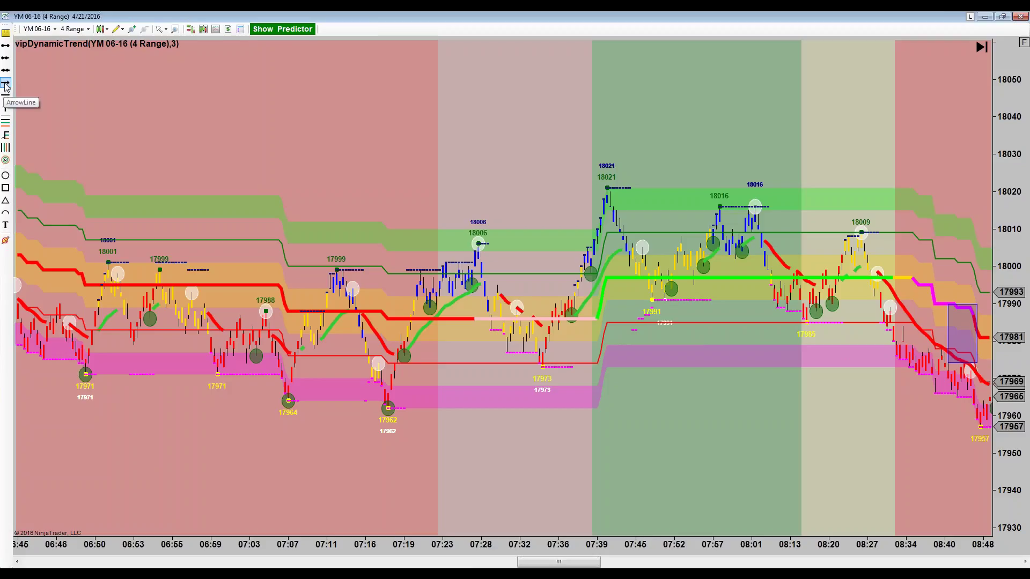
pyautogui.click(854, 271)
pyautogui.click(910, 367)
pyautogui.click(967, 446)
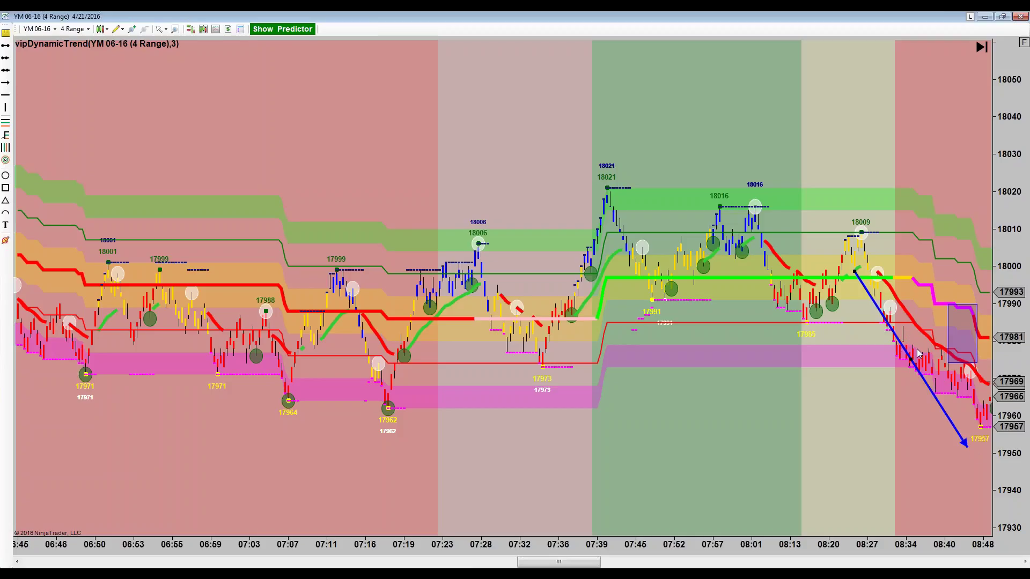
pyautogui.click(895, 284)
# Pan and zoom the chart so the bars through about 09:00 show with wider spacing
pyautogui.moveTo(678, 152); pyautogui.dragTo(656, 150)
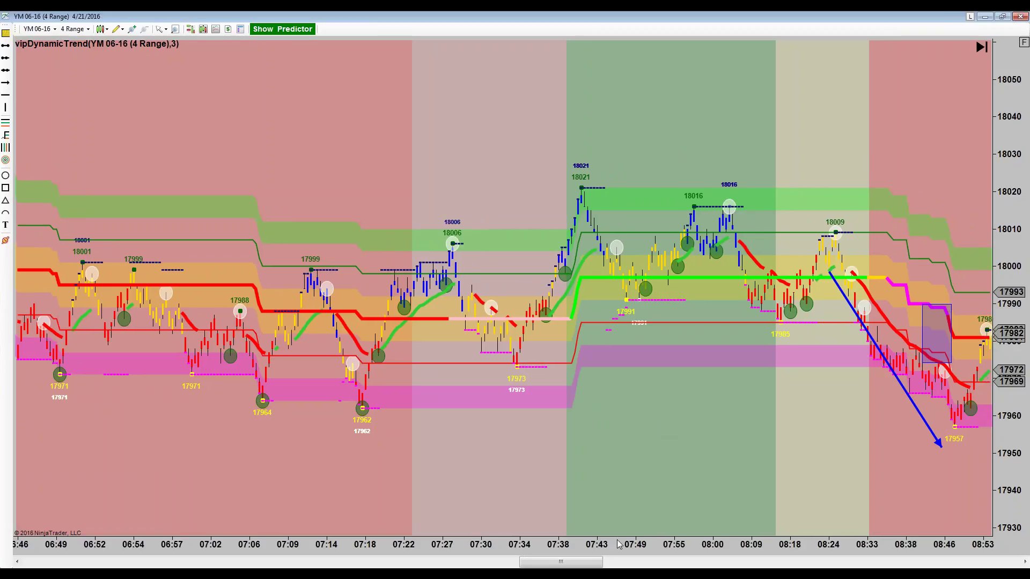
pyautogui.scroll(1, 561, 558)
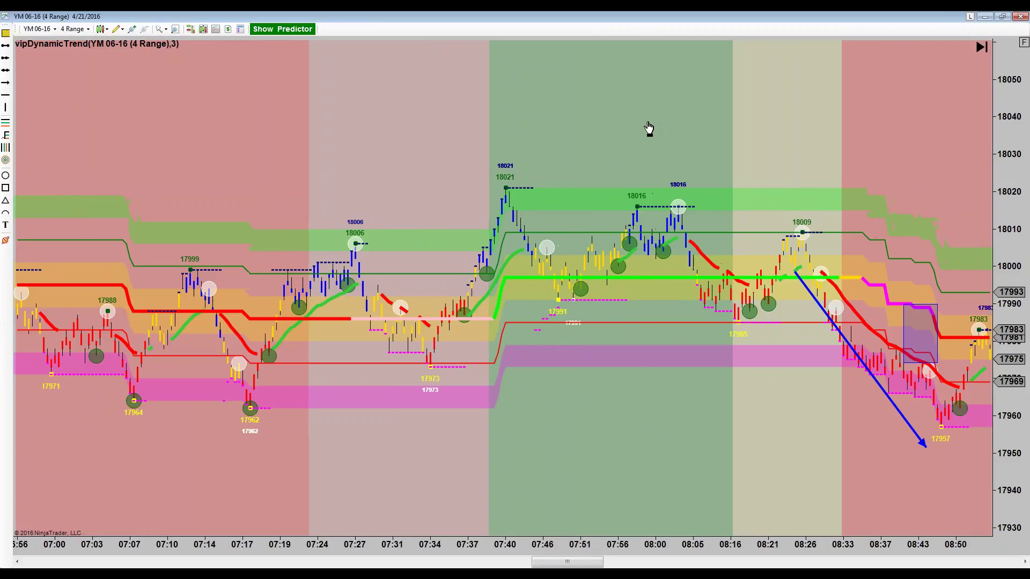
pyautogui.moveTo(649, 127); pyautogui.dragTo(601, 135)
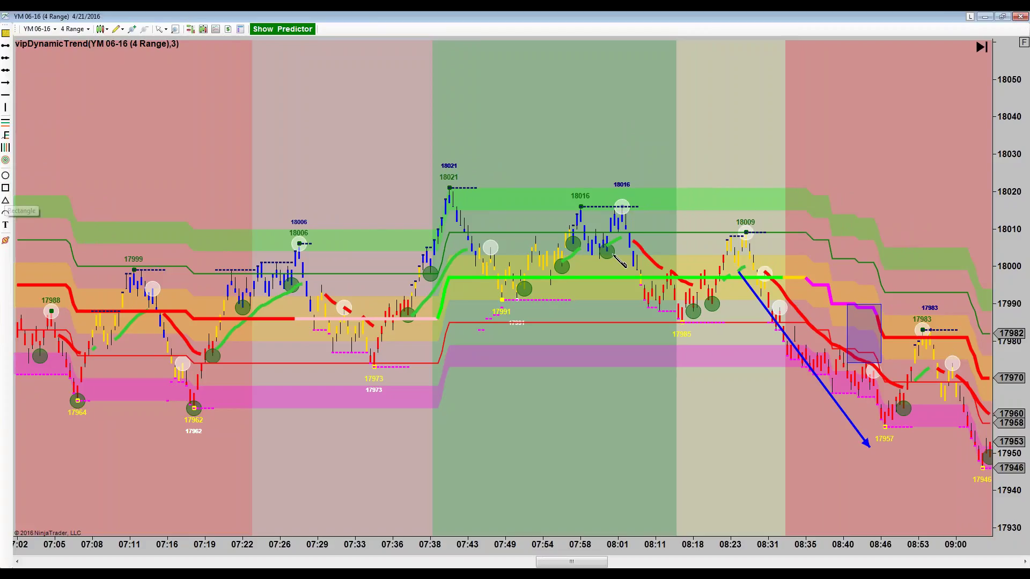
pyautogui.moveTo(911, 329); pyautogui.dragTo(941, 350)
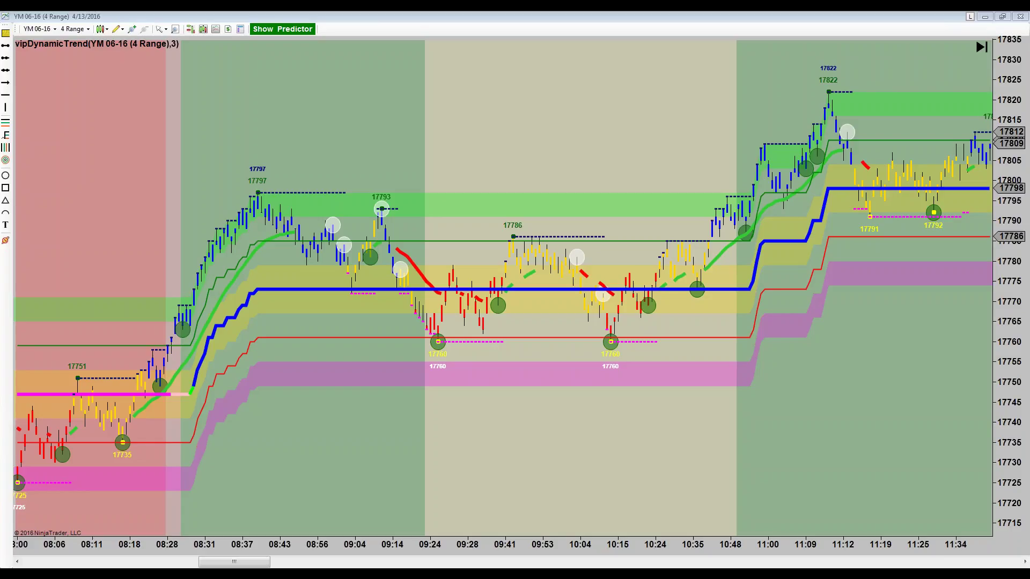
# Draw a shaded range rectangle around the latest prices near 17800
pyautogui.click(7, 190)
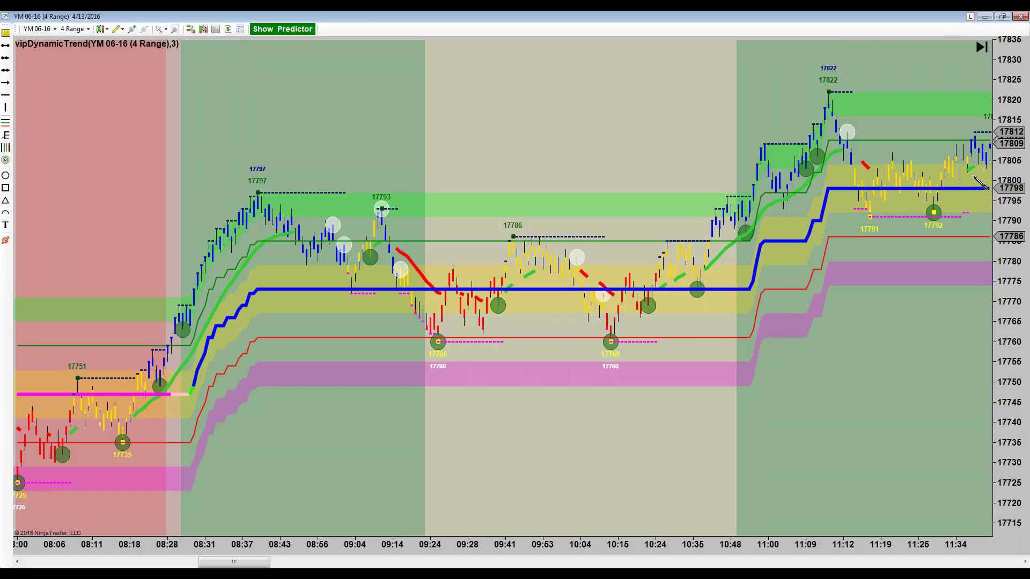
pyautogui.moveTo(975, 211); pyautogui.dragTo(990, 226)
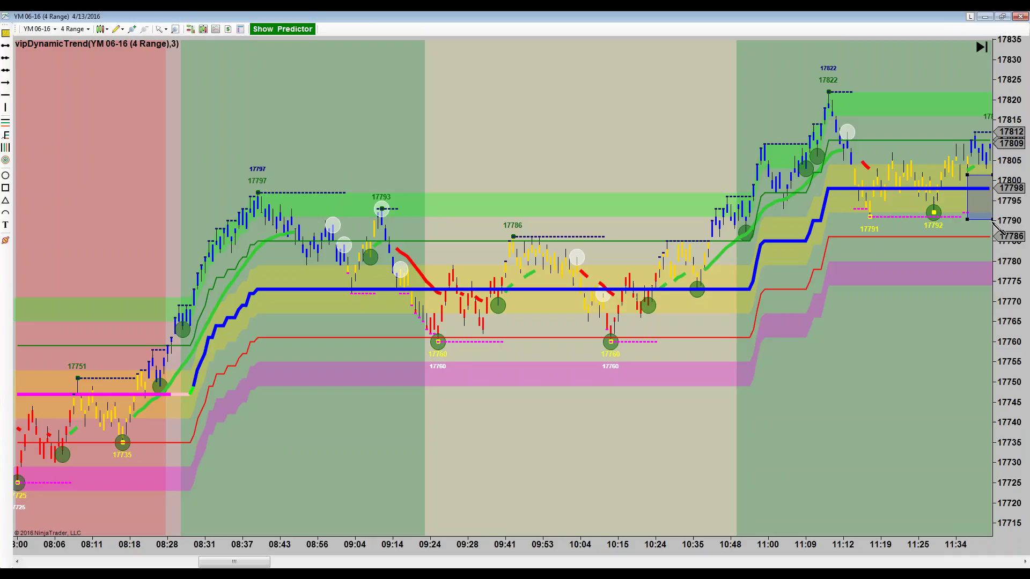
pyautogui.click(990, 226)
pyautogui.click(990, 177)
# Draw two blue downward arrows beside the range box, extending the second arrow's tip
pyautogui.click(954, 148)
pyautogui.click(967, 176)
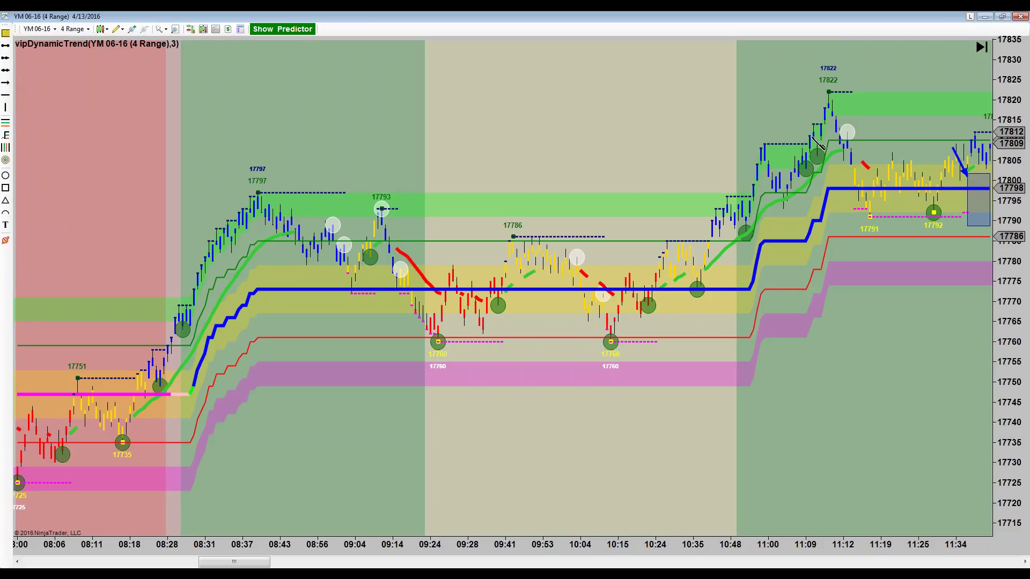
pyautogui.click(944, 155)
pyautogui.click(952, 178)
pyautogui.moveTo(960, 184); pyautogui.dragTo(964, 196)
# Add a green horizontal level line at about 17790 and nudge it slightly higher
pyautogui.click(10, 98)
pyautogui.click(862, 220)
pyautogui.moveTo(856, 220); pyautogui.dragTo(857, 217)
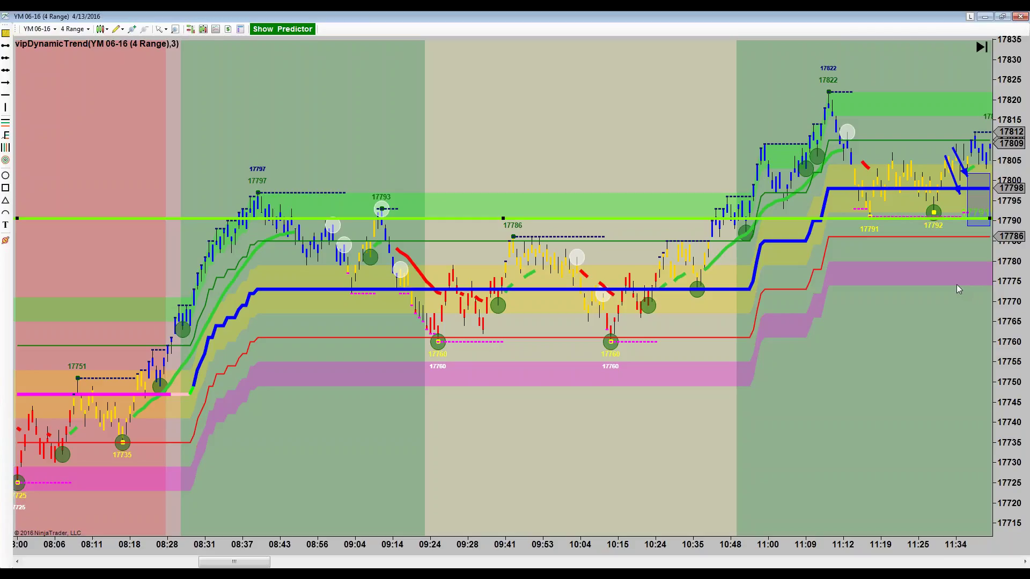
# Draw another blue arrow line from above the box pointing down at the range rectangle
pyautogui.click(968, 226)
pyautogui.click(5, 94)
pyautogui.click(937, 165)
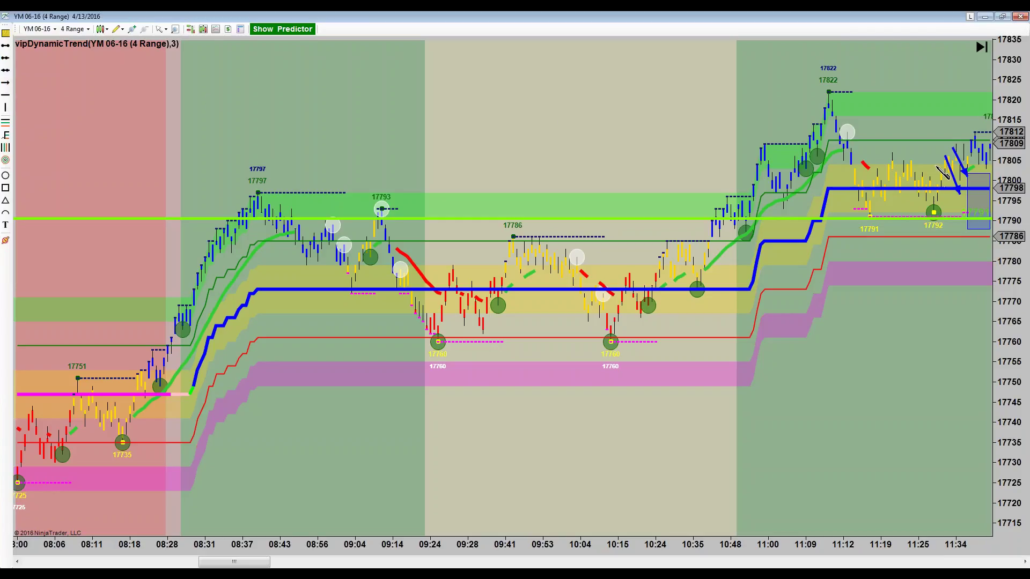
pyautogui.click(956, 216)
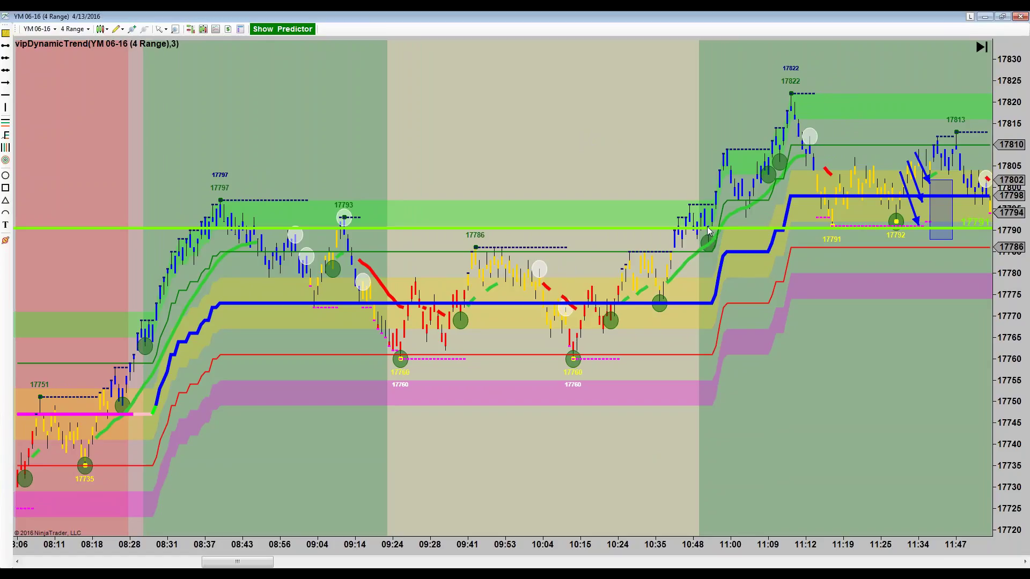
# Drag the green level line down to about 17778 and pan to the more recent bars
pyautogui.moveTo(707, 229); pyautogui.dragTo(706, 243)
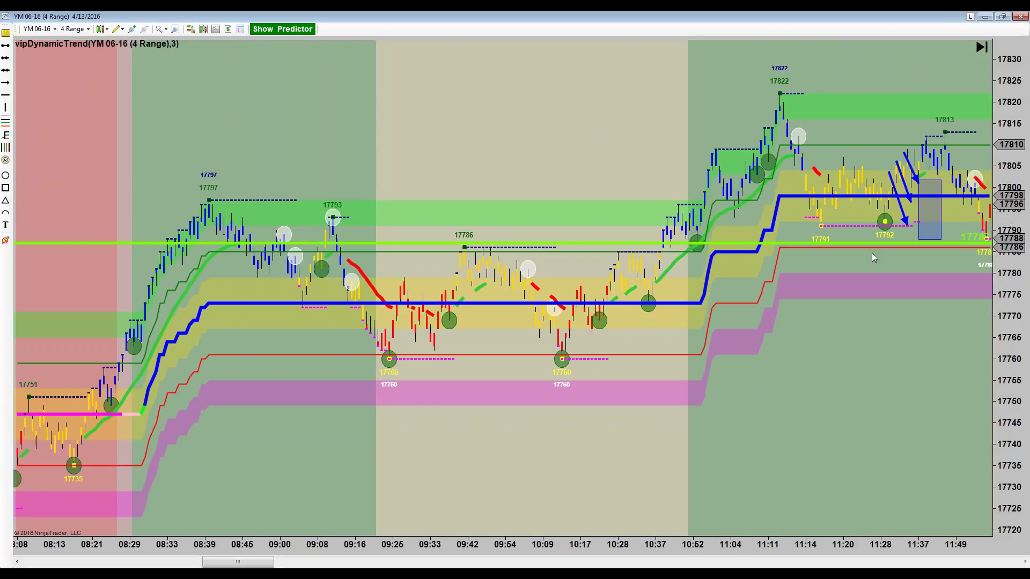
pyautogui.moveTo(877, 246); pyautogui.dragTo(876, 281)
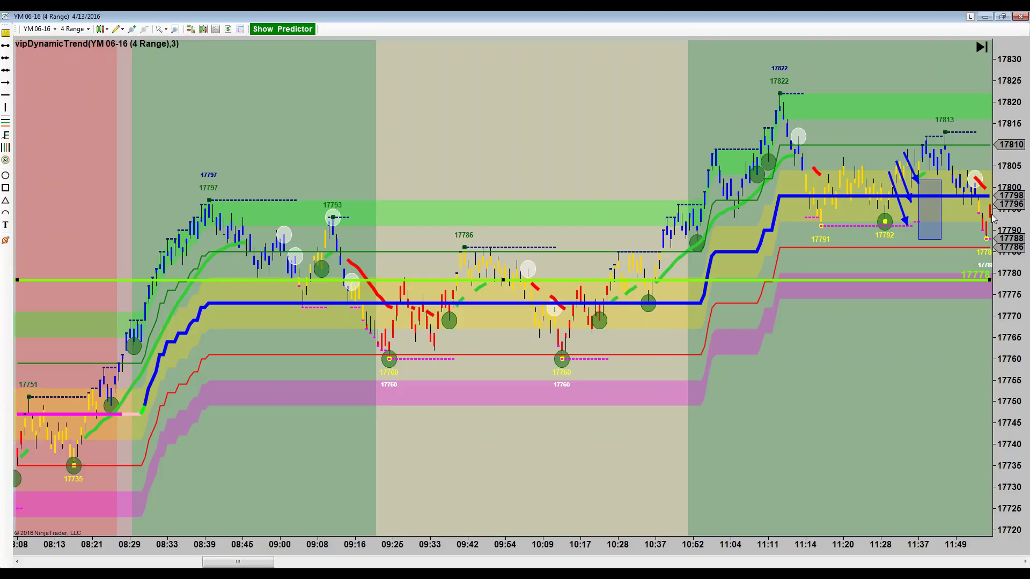
pyautogui.moveTo(612, 184); pyautogui.dragTo(537, 167)
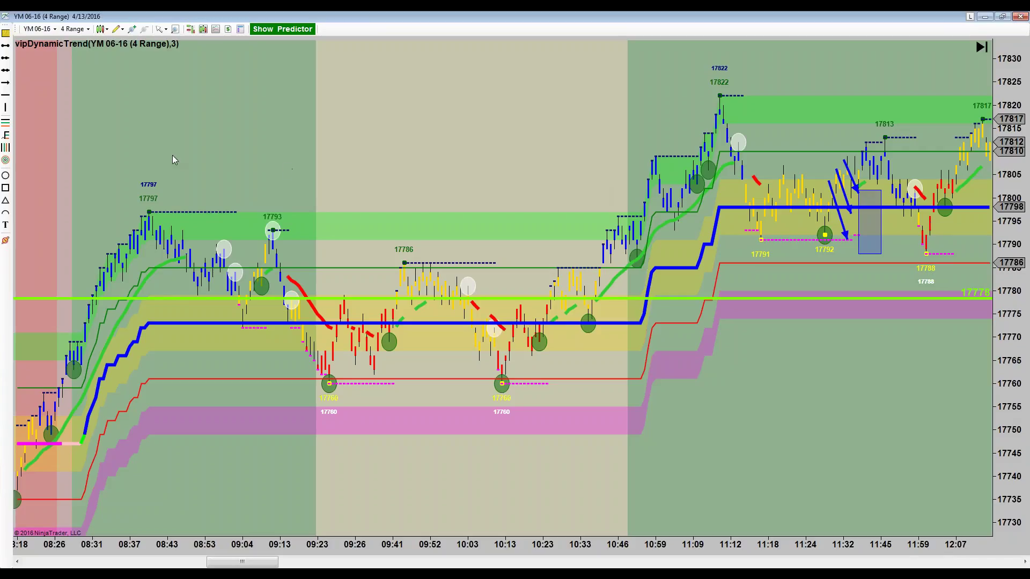
# Draw an ellipse marker around the 11:59 bars near 17790
pyautogui.click(6, 176)
pyautogui.moveTo(918, 213); pyautogui.dragTo(941, 233)
pyautogui.click(941, 236)
# Activate the chart window to show the TF 06-16 4 Range chart with vipDynamicTrend bands
pyautogui.click(8, 16)
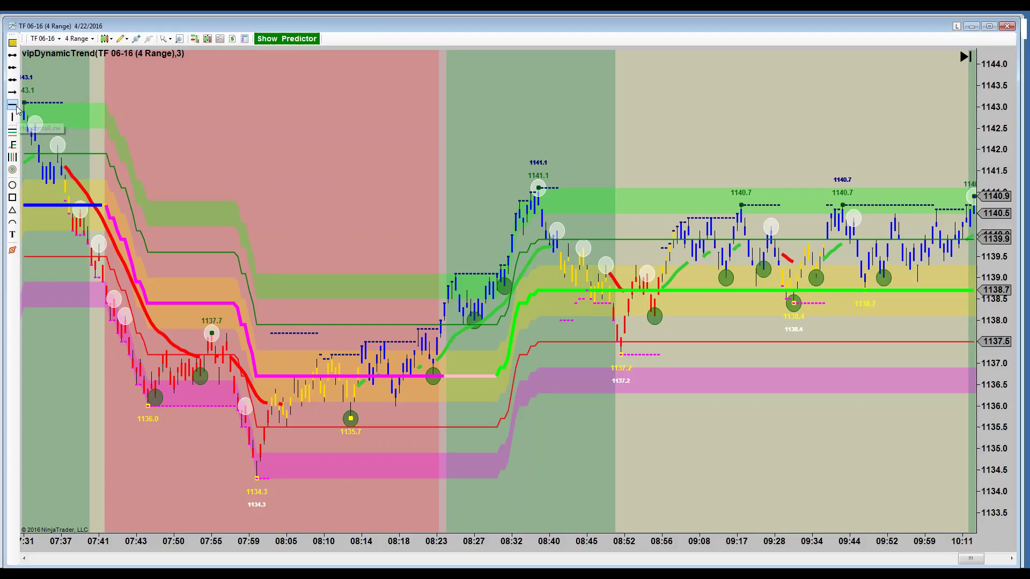
# Place a light green horizontal line near 1140.6 and raise it to about 1140.7
pyautogui.click(668, 209)
pyautogui.moveTo(650, 208); pyautogui.dragTo(650, 203)
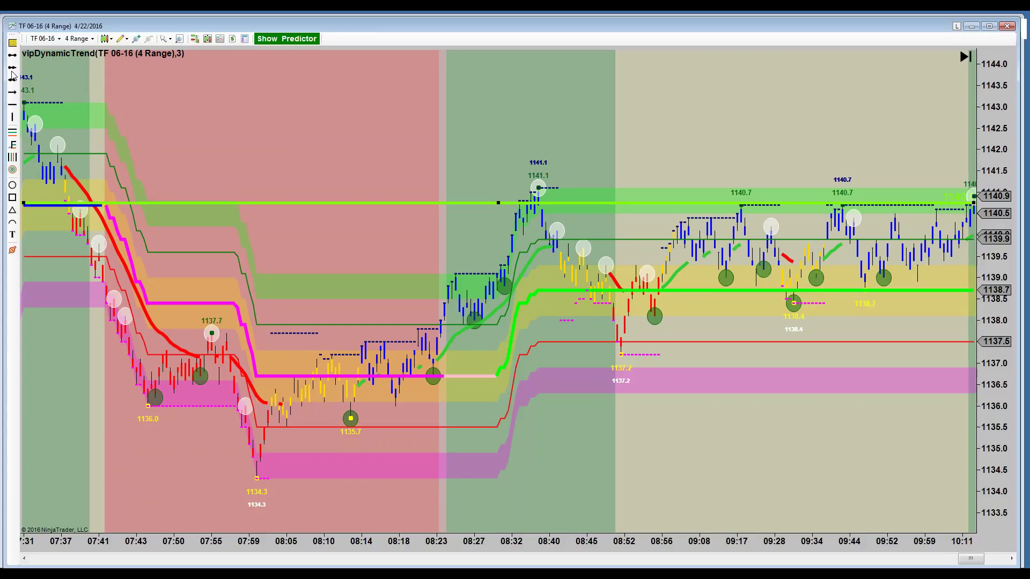
# Box the 1140.5–1141 consolidation from 08:32 to the latest bars with a blue rectangle
pyautogui.click(12, 198)
pyautogui.click(511, 190)
pyautogui.click(947, 216)
pyautogui.click(951, 216)
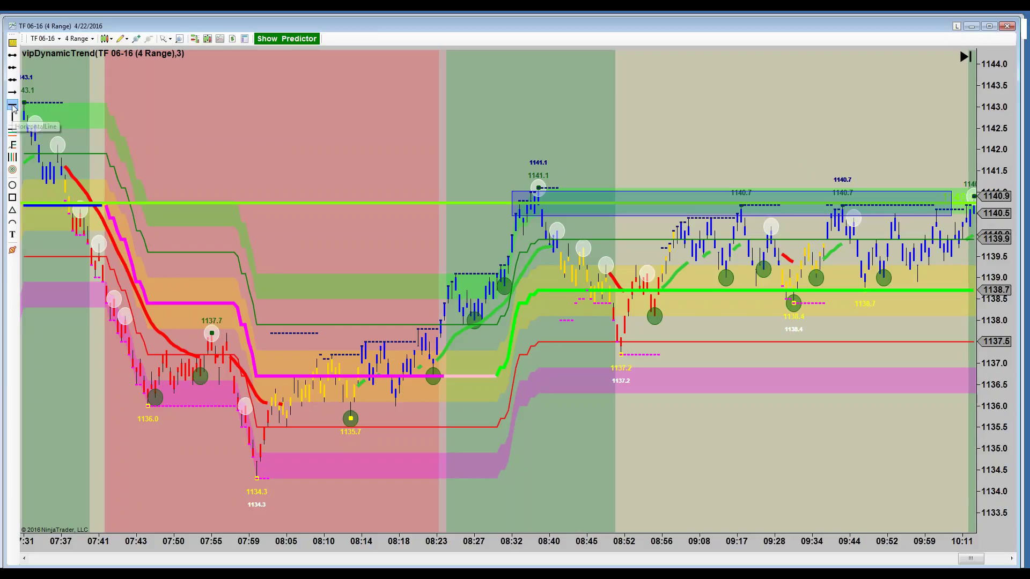
# Add horizontal level lines near 1138.3 and 1137.5, nudging the upper one slightly higher
pyautogui.click(687, 312)
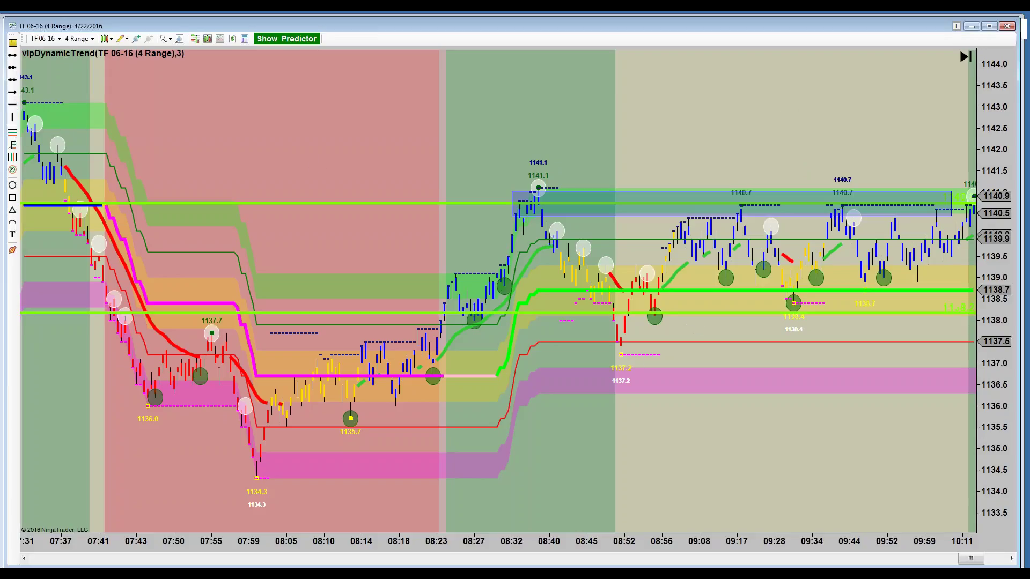
pyautogui.click(685, 312)
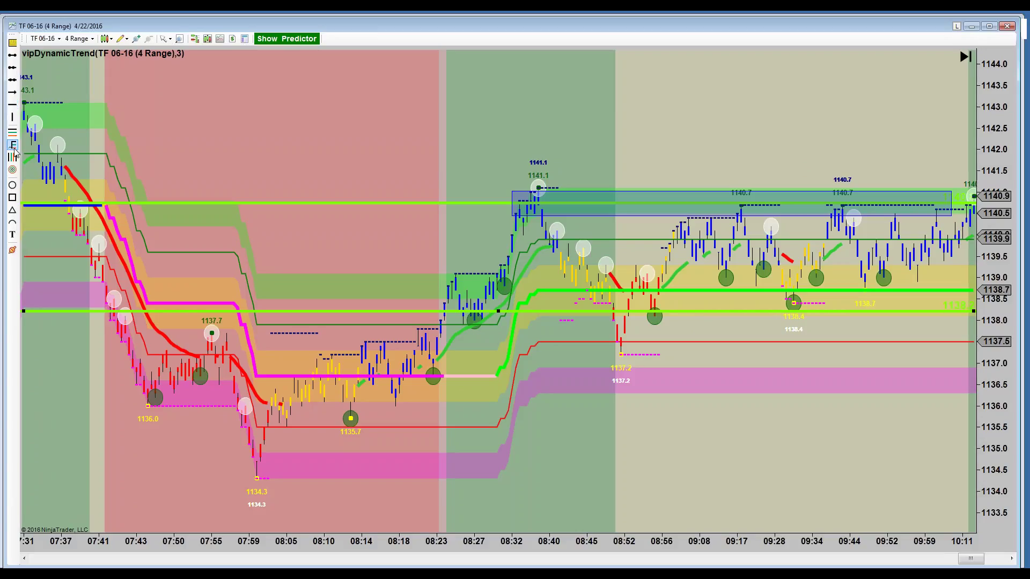
pyautogui.click(507, 378)
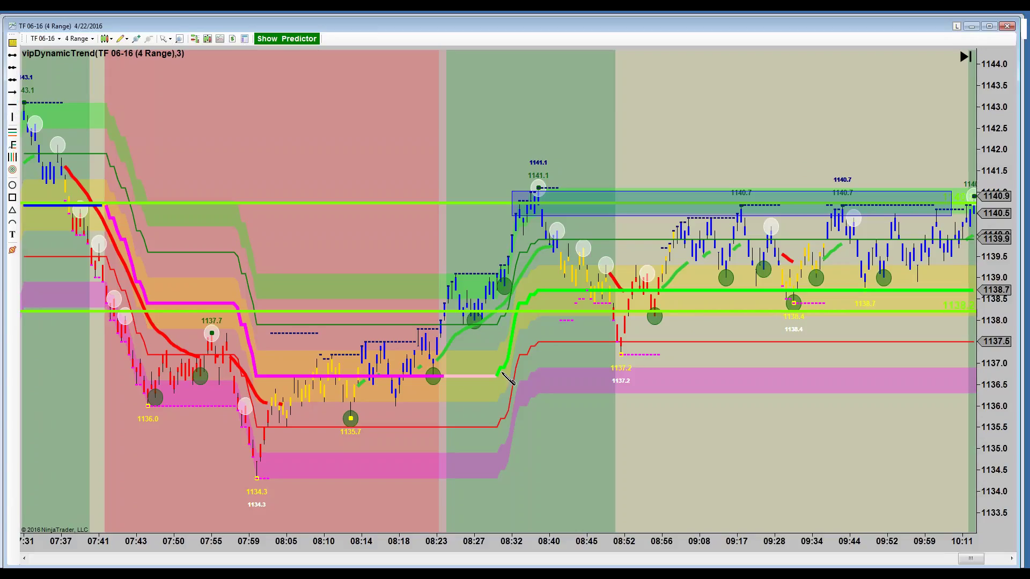
pyautogui.click(584, 344)
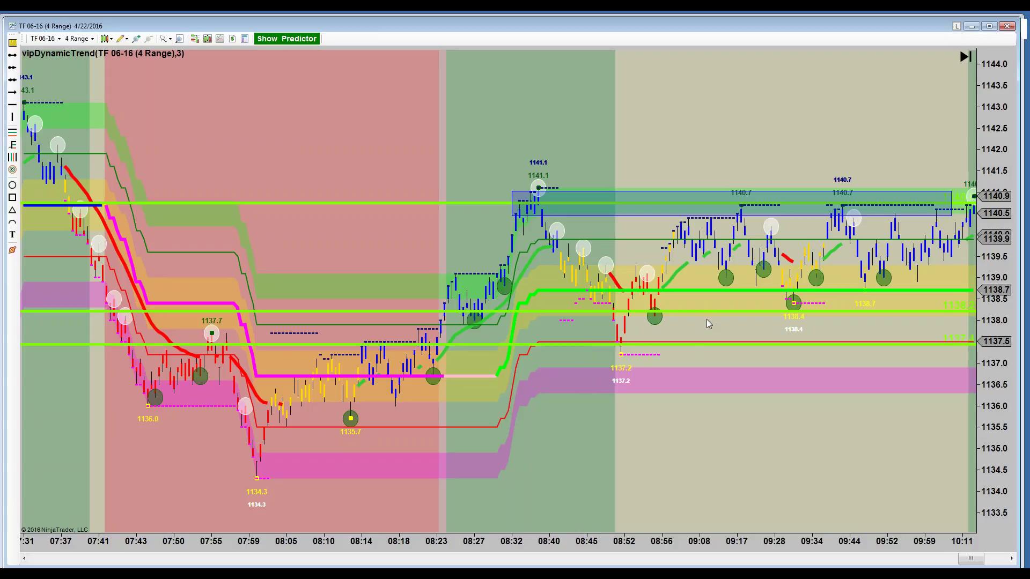
pyautogui.moveTo(707, 314); pyautogui.dragTo(703, 310)
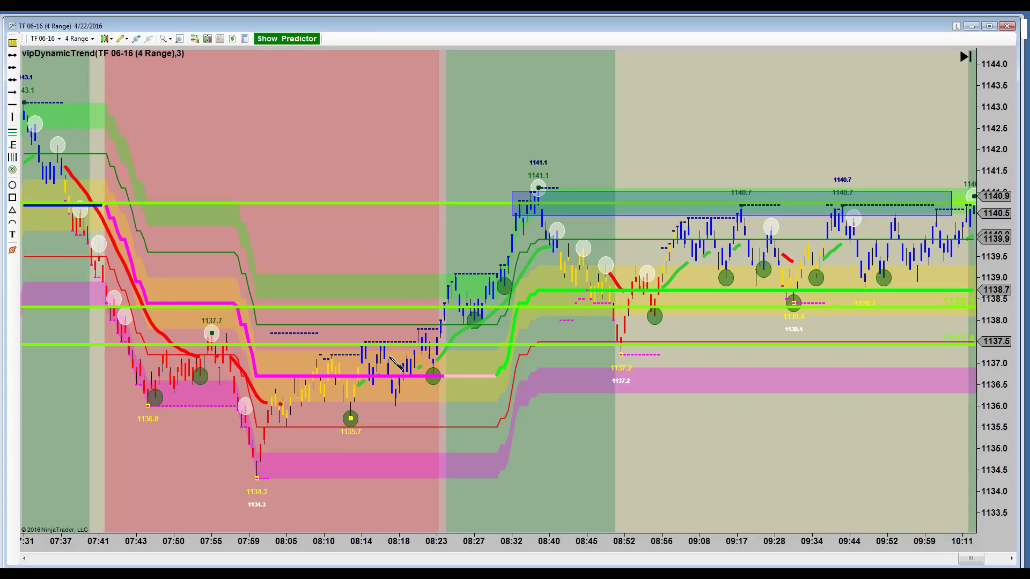
# Draw a blue arrow from the 08:19 low near 1137.5 to the rectangle's left edge
pyautogui.click(404, 341)
pyautogui.click(512, 196)
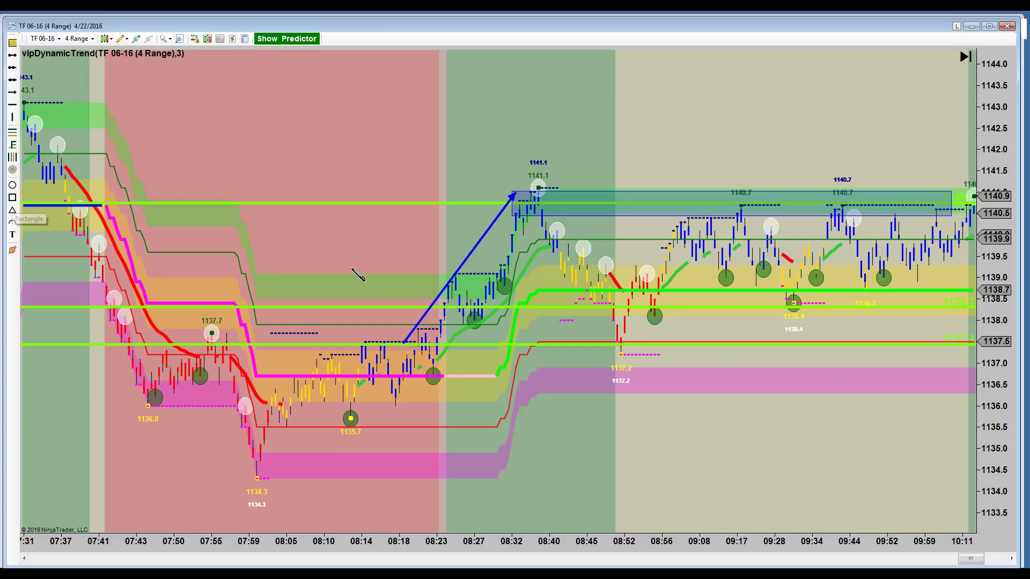
# Draw a narrow translucent blue rectangle over the latest pullback bars around 1137.6–1139
pyautogui.click(617, 289)
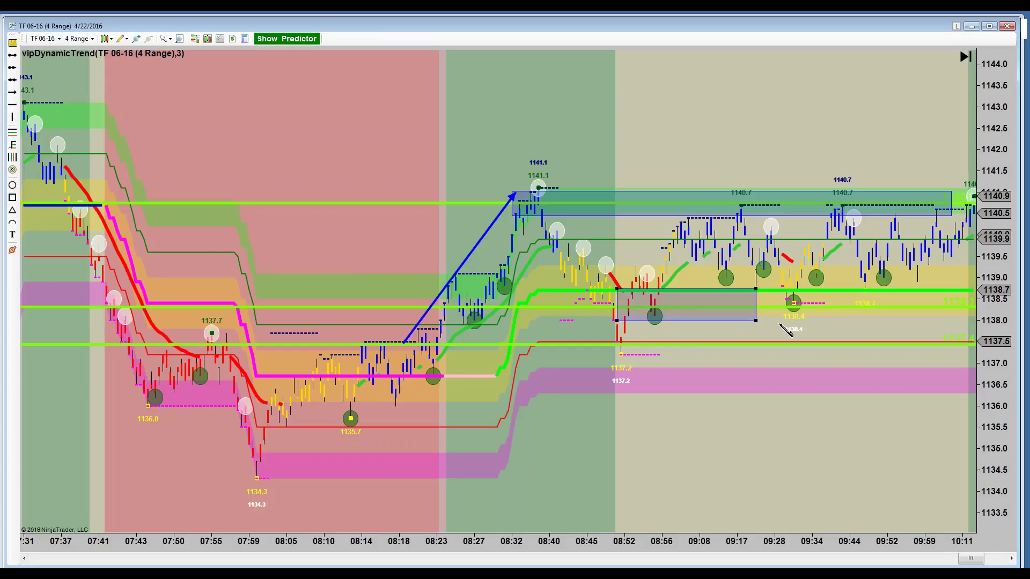
pyautogui.click(831, 346)
pyautogui.moveTo(831, 346); pyautogui.dragTo(647, 346)
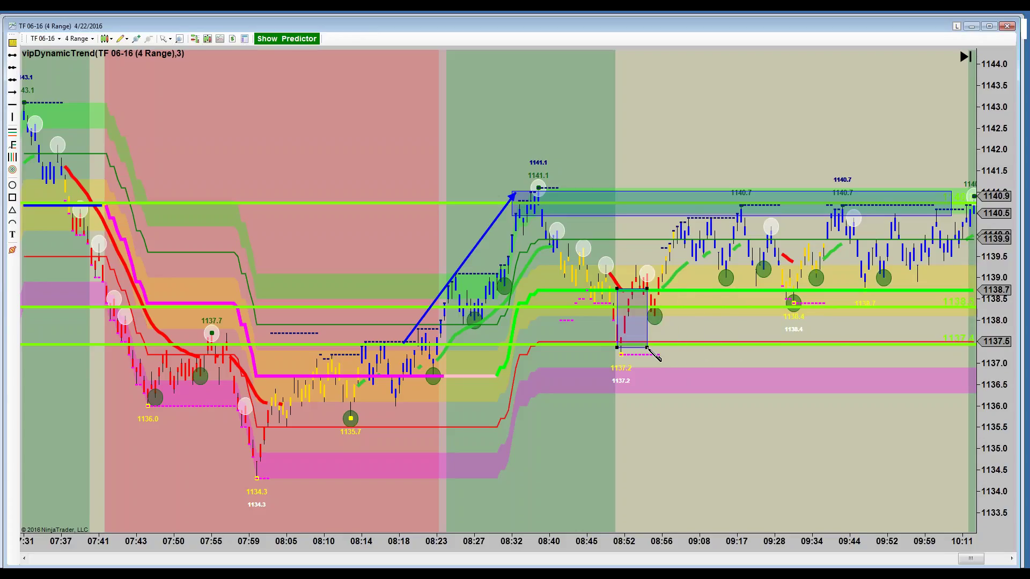
pyautogui.click(637, 292)
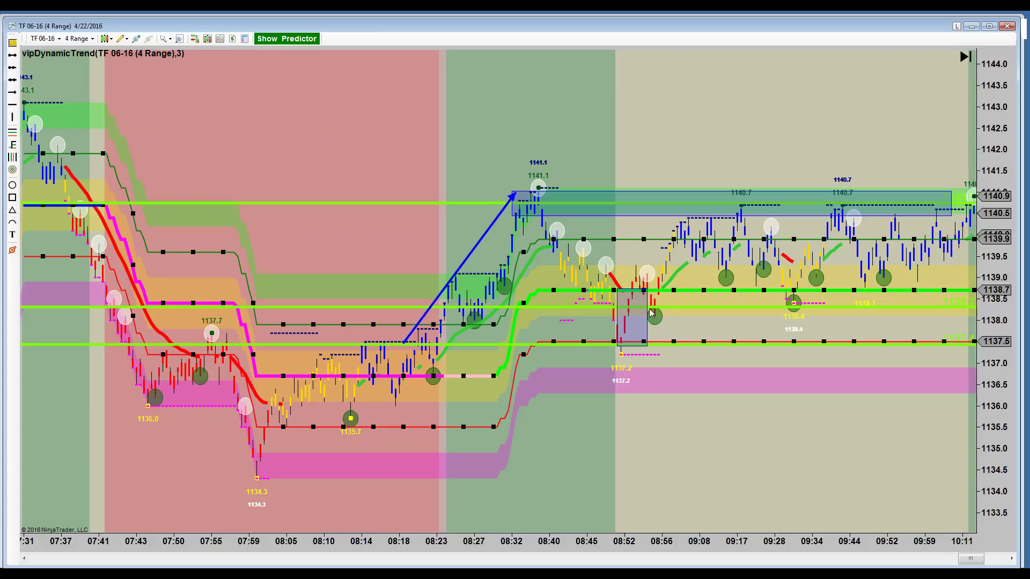
pyautogui.moveTo(644, 291); pyautogui.dragTo(965, 281)
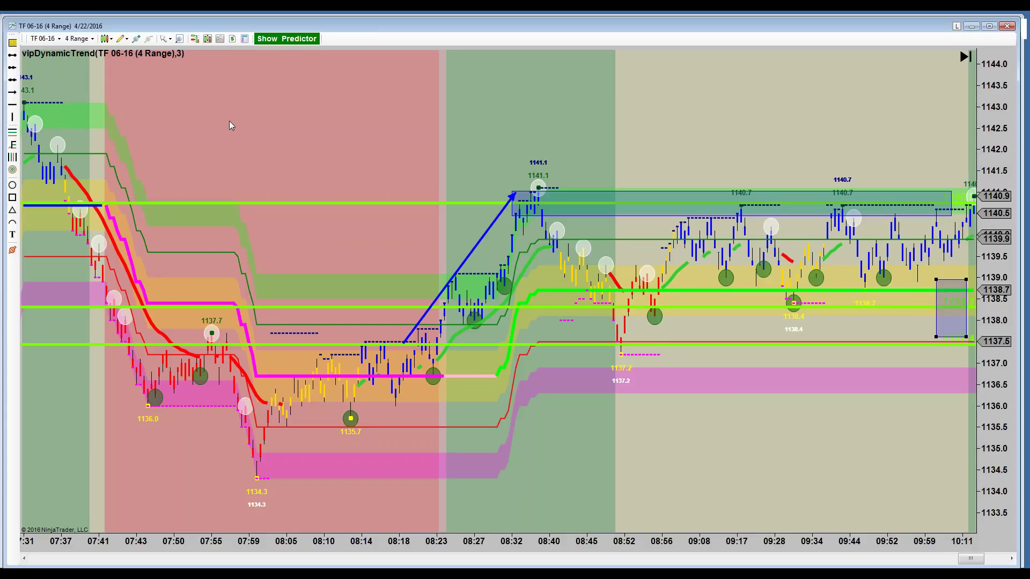
# Scroll and compress the chart to show bars through 10:52, including the rally to 1144.7
pyautogui.moveTo(230, 122); pyautogui.dragTo(214, 122)
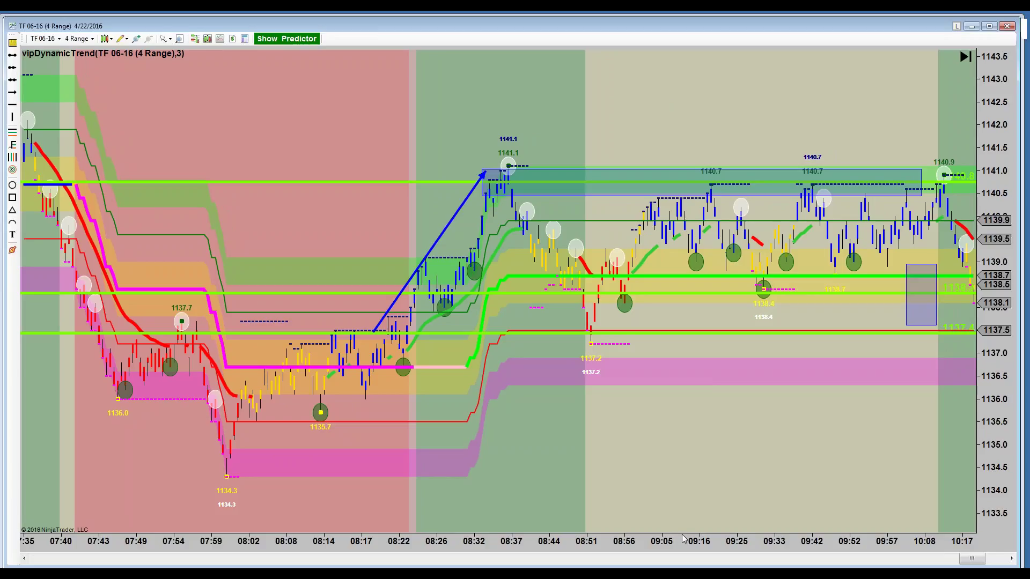
pyautogui.moveTo(673, 544); pyautogui.dragTo(552, 549)
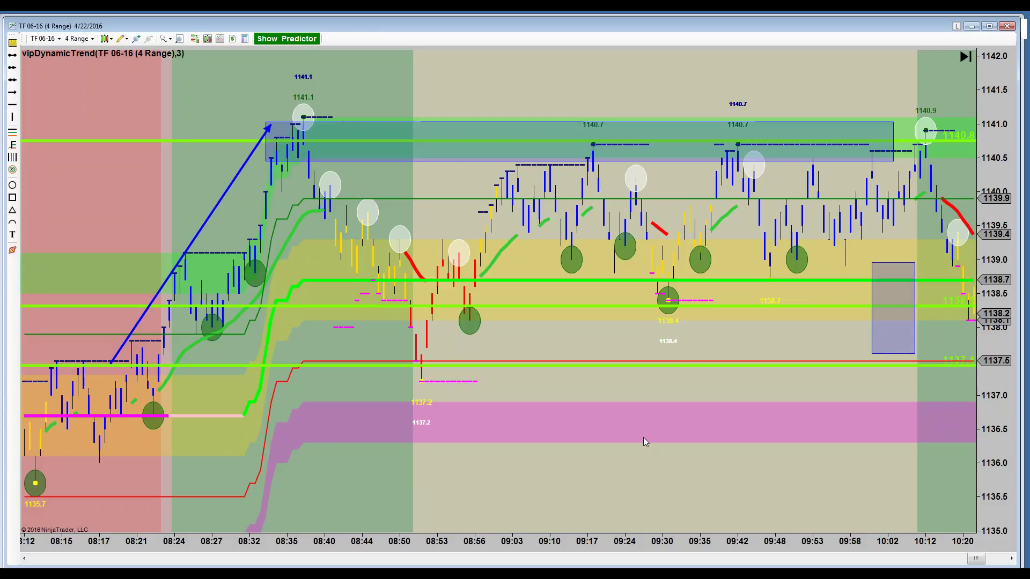
pyautogui.moveTo(638, 444); pyautogui.dragTo(638, 443)
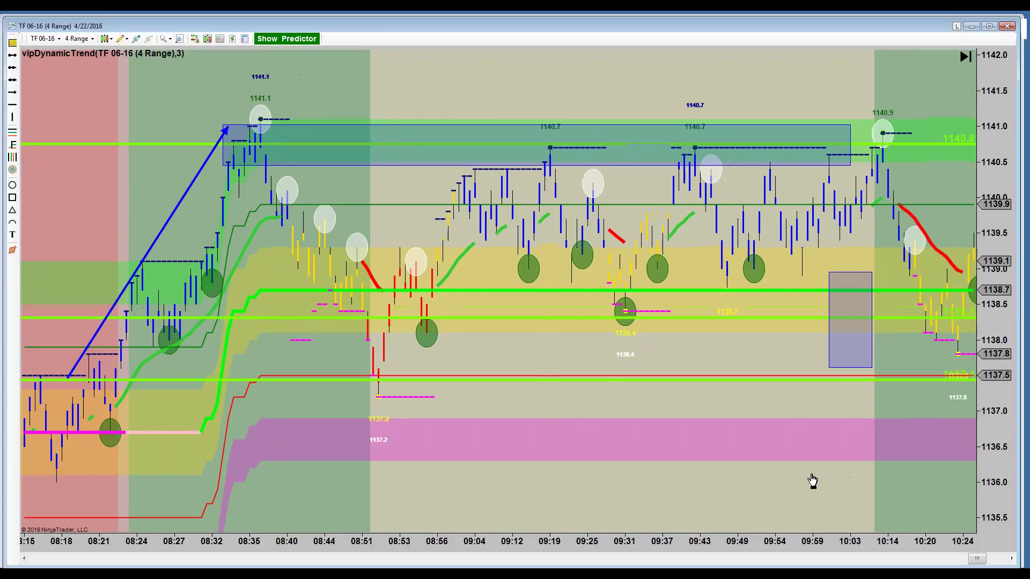
pyautogui.moveTo(791, 485); pyautogui.dragTo(638, 508)
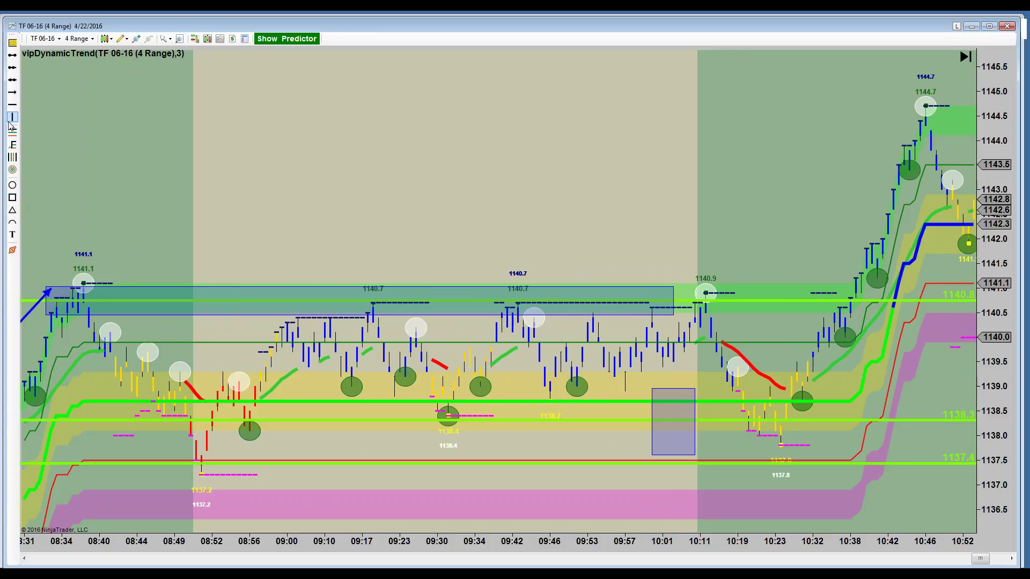
# Draw two blue arrows: one from the 10:23 low to the 10:32 swing, one from the 10:32 low to near 1144.7
pyautogui.click(775, 395)
pyautogui.click(813, 306)
pyautogui.click(12, 94)
pyautogui.click(813, 400)
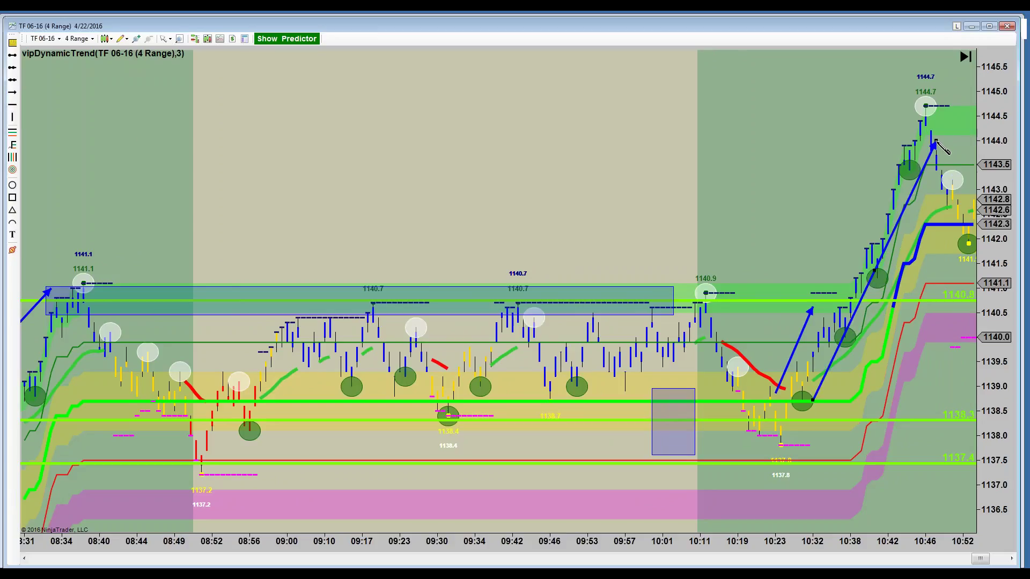
pyautogui.click(936, 140)
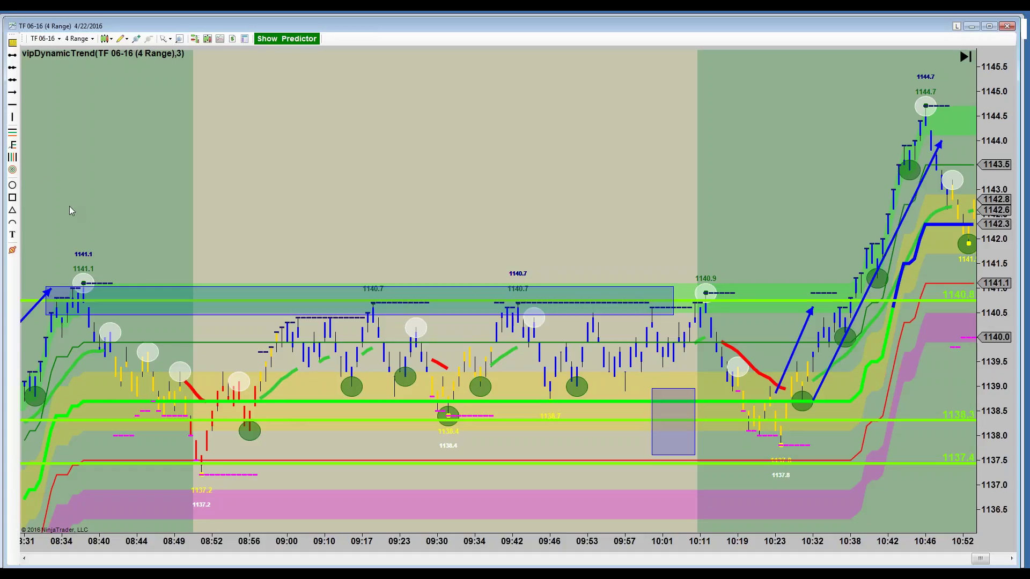
pyautogui.click(13, 197)
# Box the 10:19–10:27 pullback bars and draw a thin trendline down from the 1140.9 high
pyautogui.moveTo(743, 390); pyautogui.dragTo(786, 439)
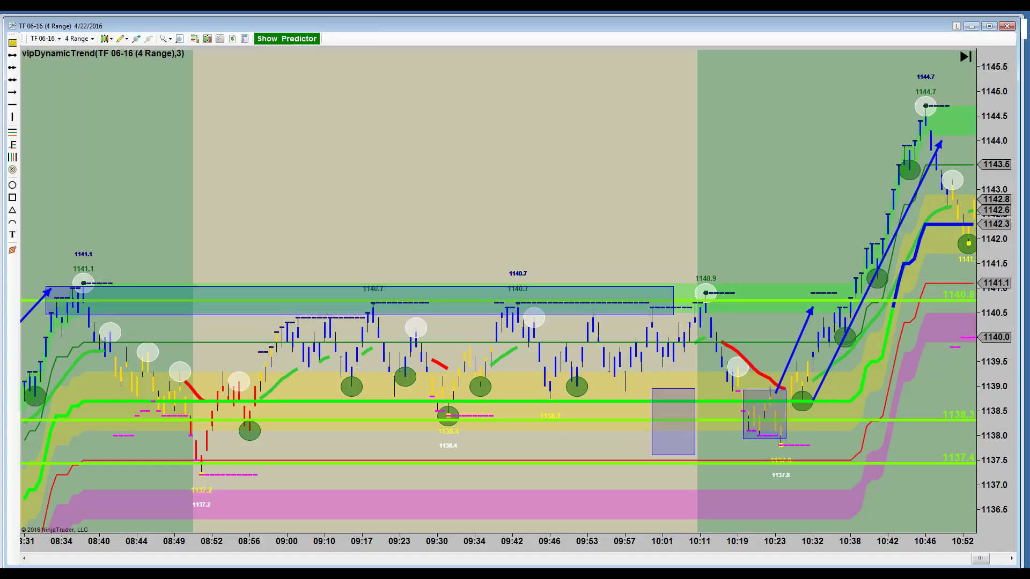
pyautogui.moveTo(786, 390); pyautogui.dragTo(796, 393)
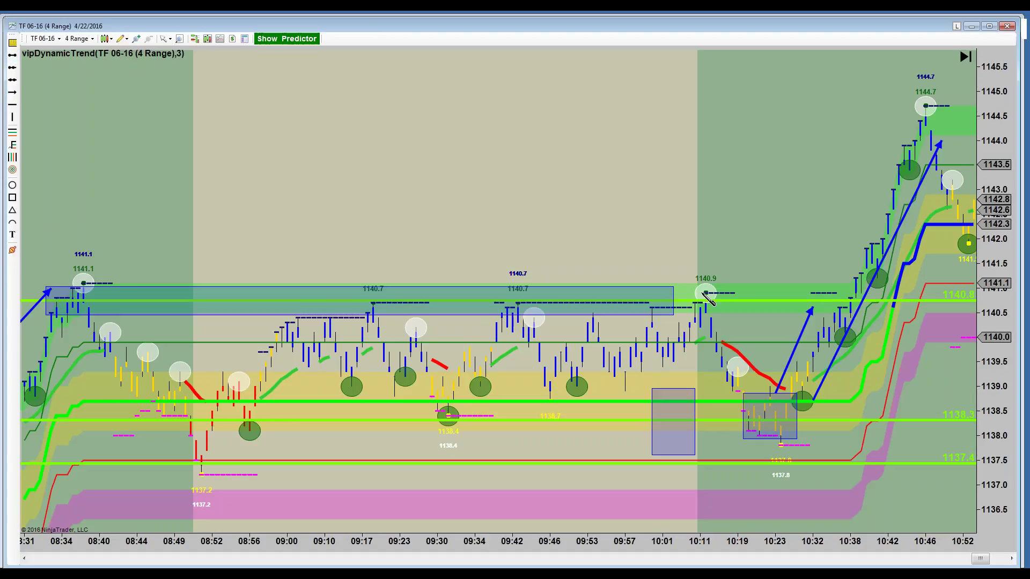
pyautogui.moveTo(700, 291)
pyautogui.mouseDown()
pyautogui.moveTo(773, 402)
pyautogui.moveTo(813, 439)
pyautogui.mouseUp()
# Ring the breakout bars near 10:28 with an ellipse
pyautogui.moveTo(785, 375); pyautogui.dragTo(799, 404)
pyautogui.click(805, 410)
pyautogui.click(12, 67)
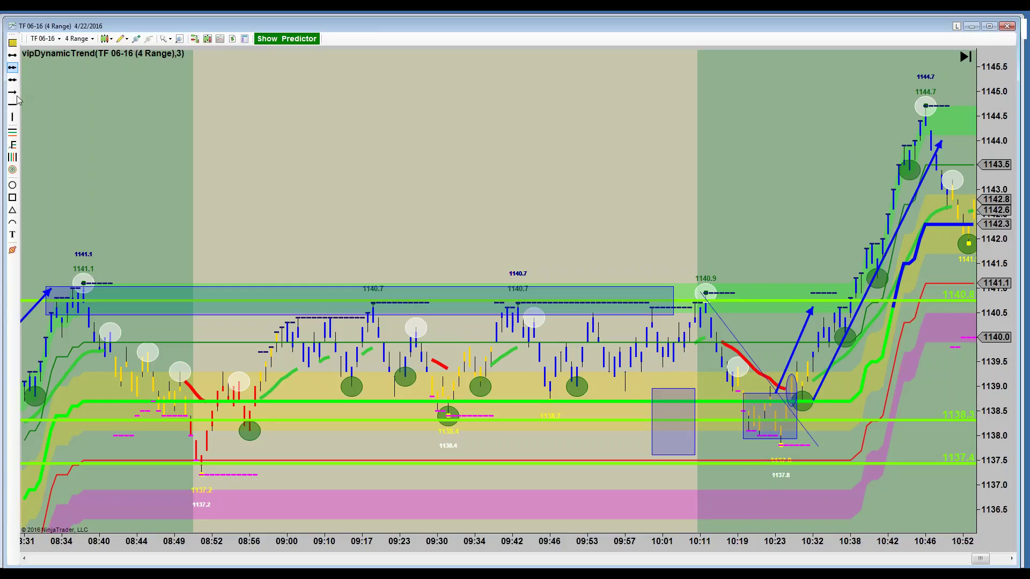
# Draw a small rectangle around the 10:32–10:38 consolidation, roughly 1140–1141
pyautogui.click(11, 198)
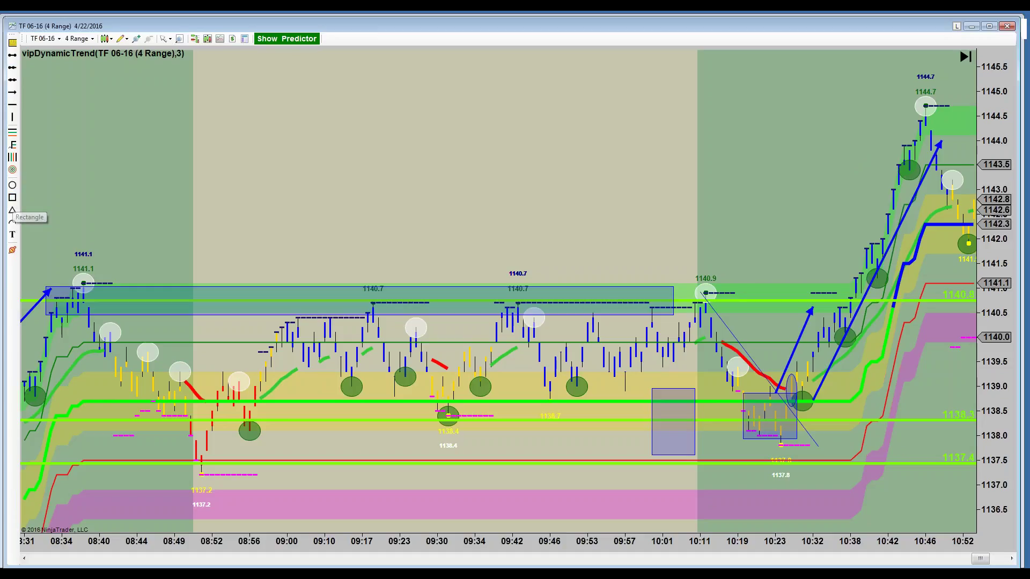
pyautogui.click(812, 301)
pyautogui.click(860, 323)
pyautogui.click(860, 336)
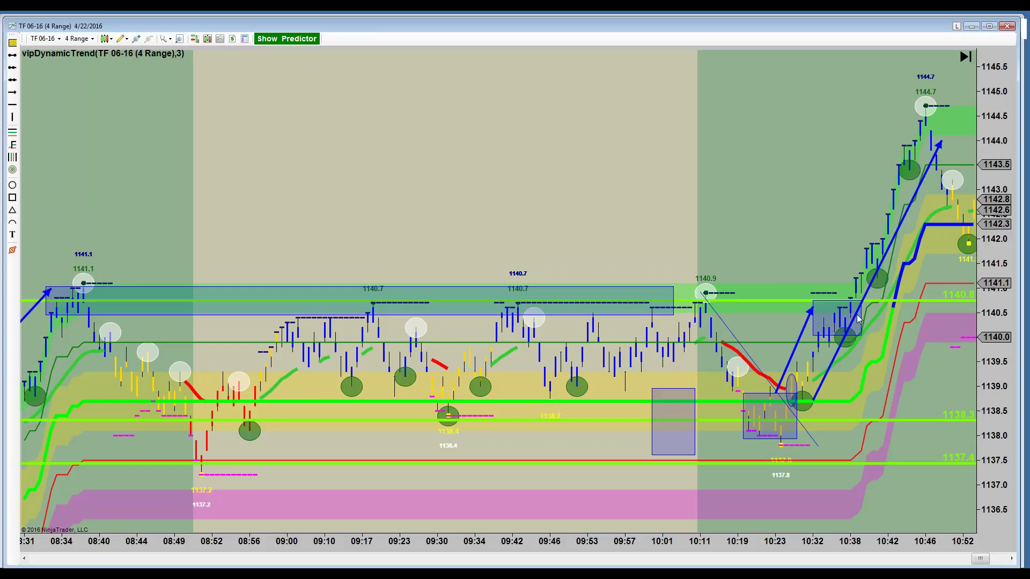